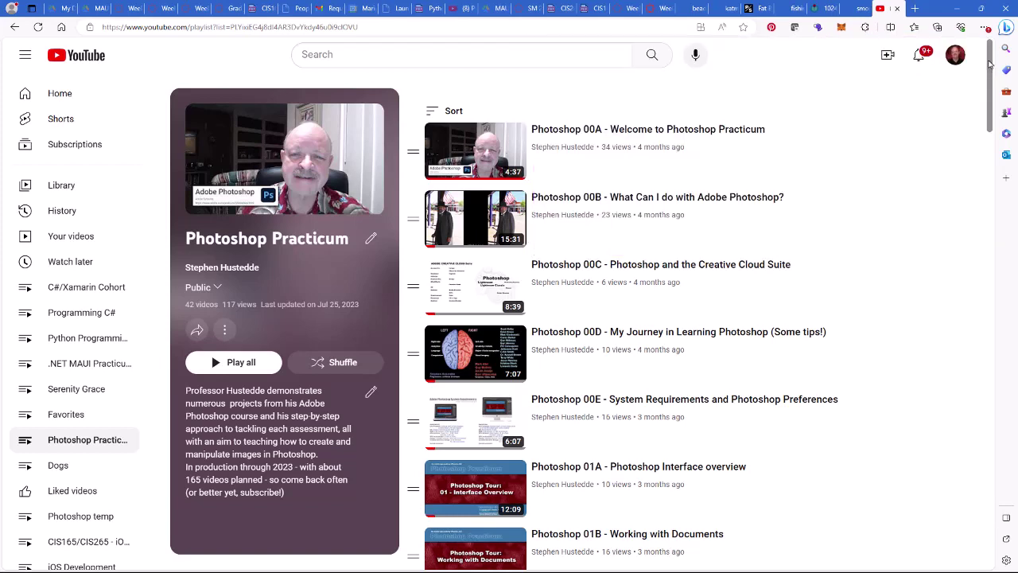
pyautogui.scroll(-3, 990, 64)
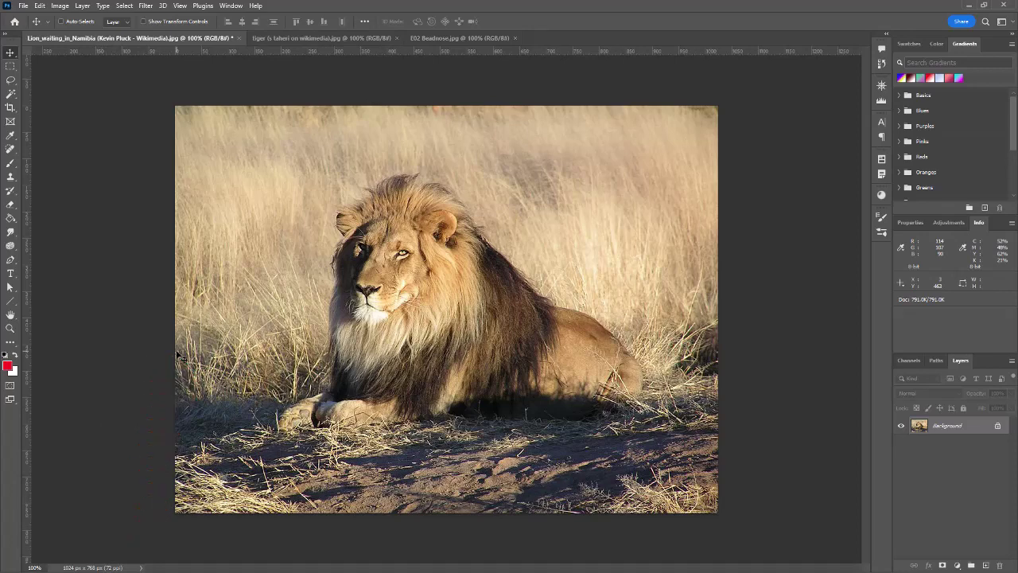
# Step: Try resizing the lion image to 600 pixels wide, and undo the resize
pyautogui.click(63, 8)
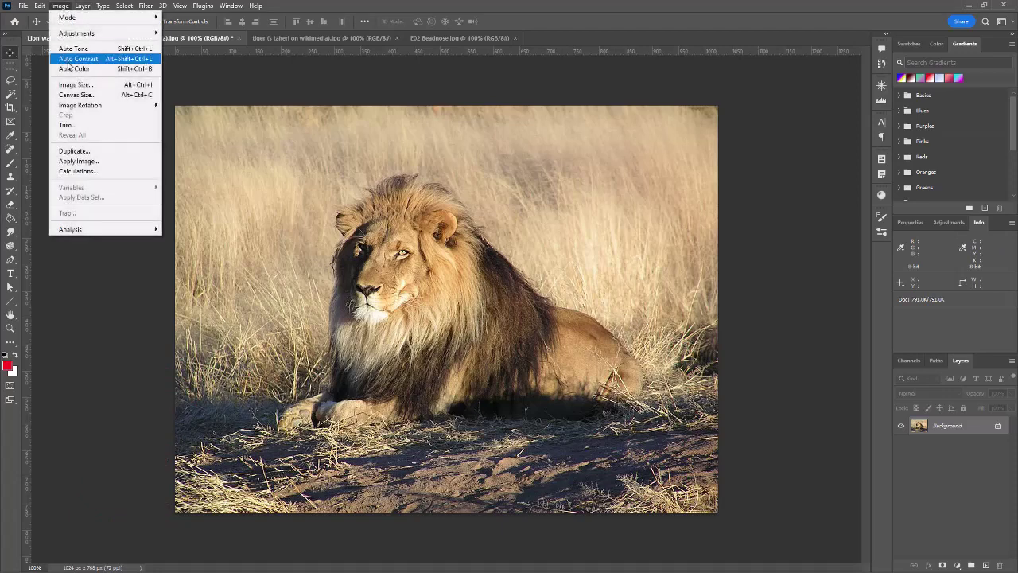
pyautogui.click(78, 86)
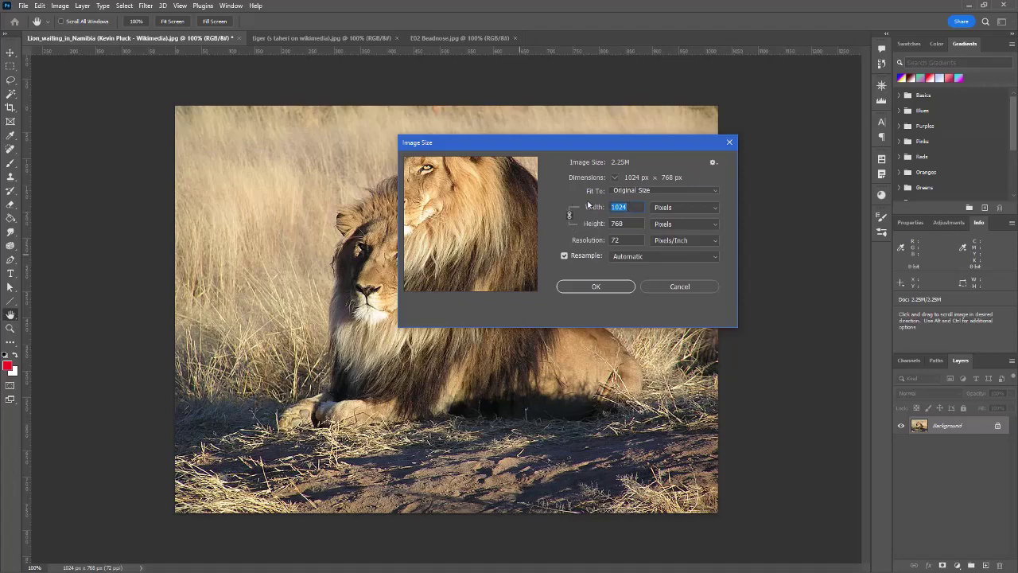
pyautogui.write('600')
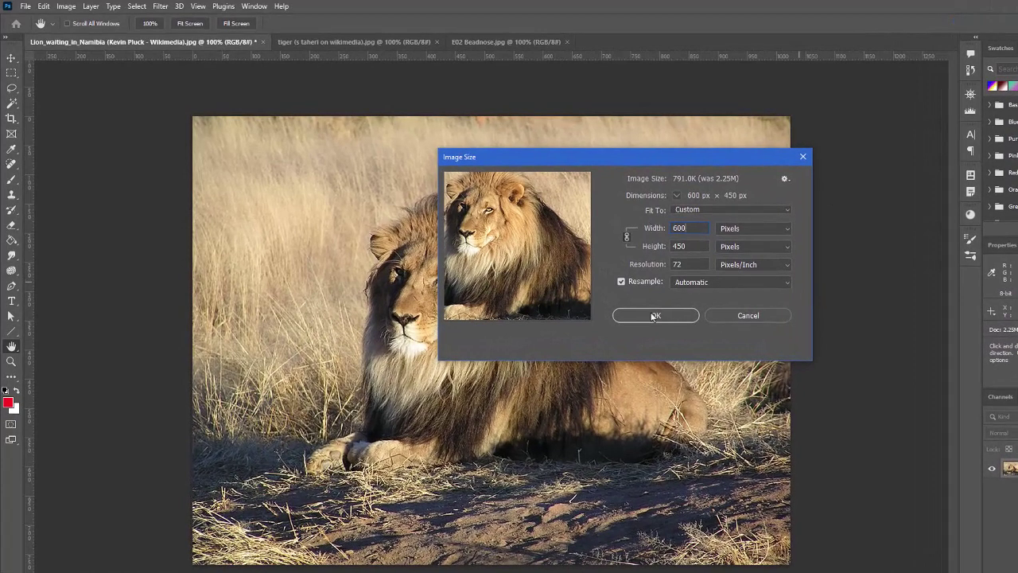
pyautogui.click(654, 317)
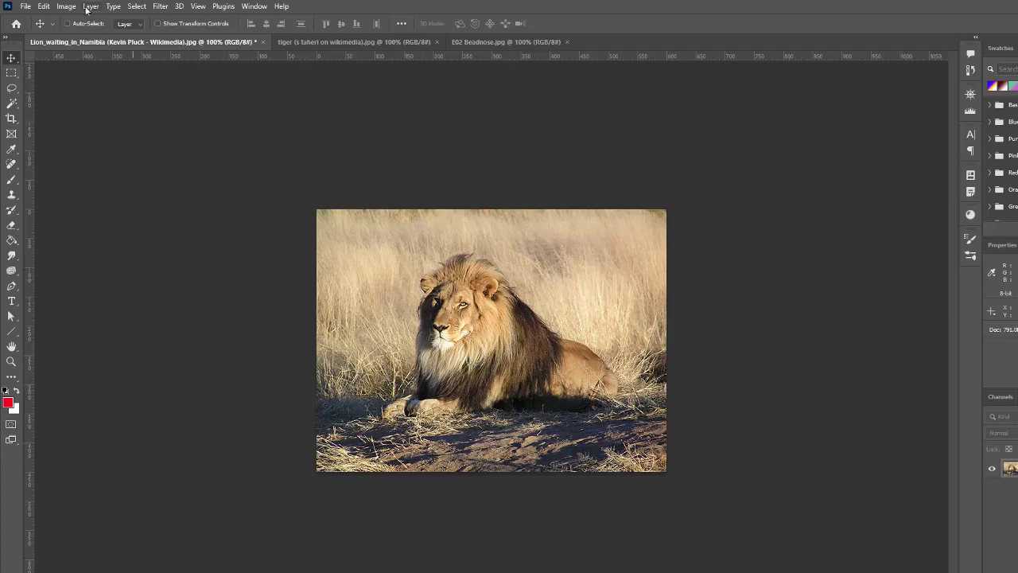
pyautogui.click(45, 6)
pyautogui.click(50, 18)
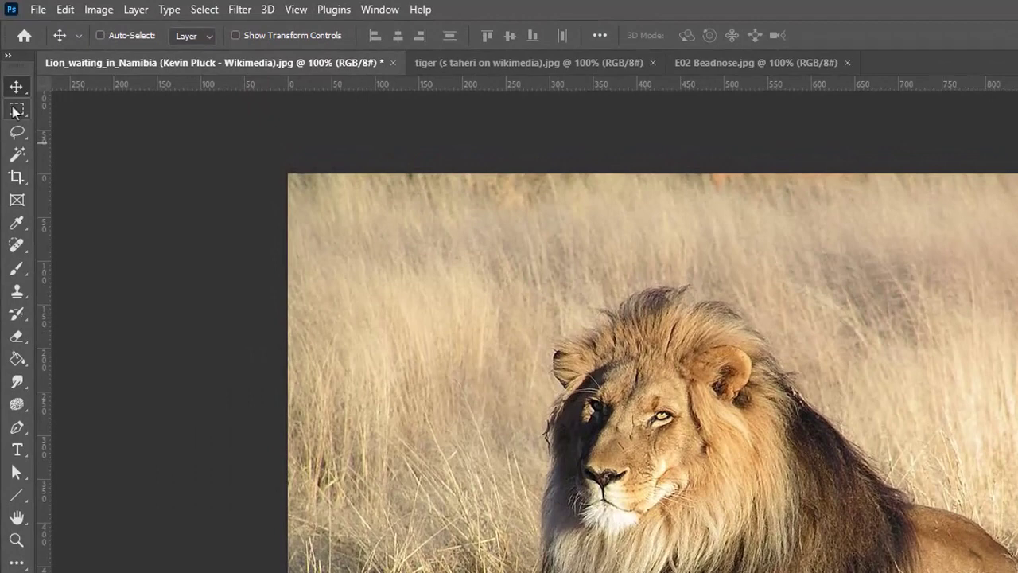
# Step: Set the Rectangular Marquee tool to the Fixed Size style, 600 px wide and 400 px high
pyautogui.click(12, 76)
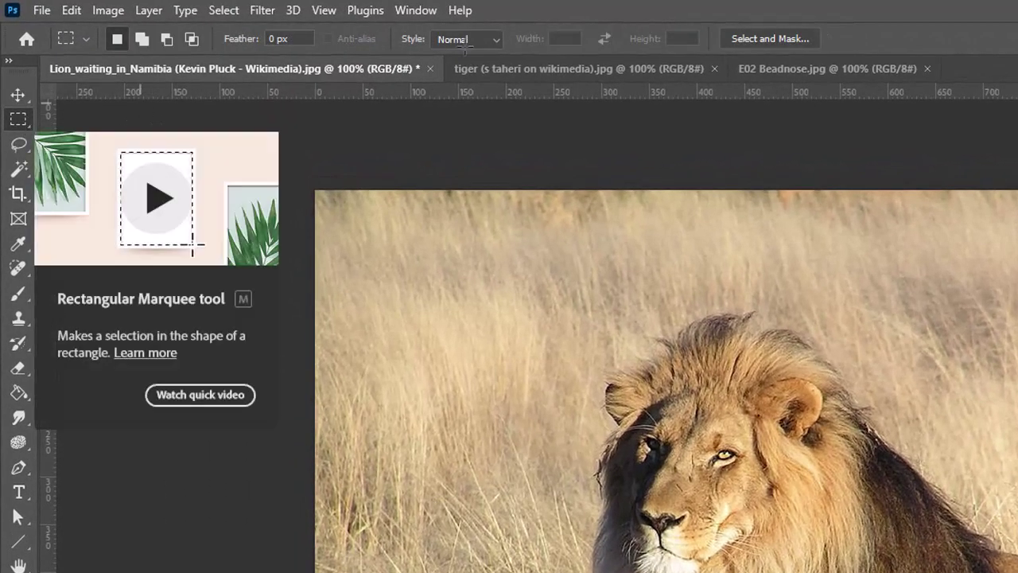
pyautogui.click(496, 41)
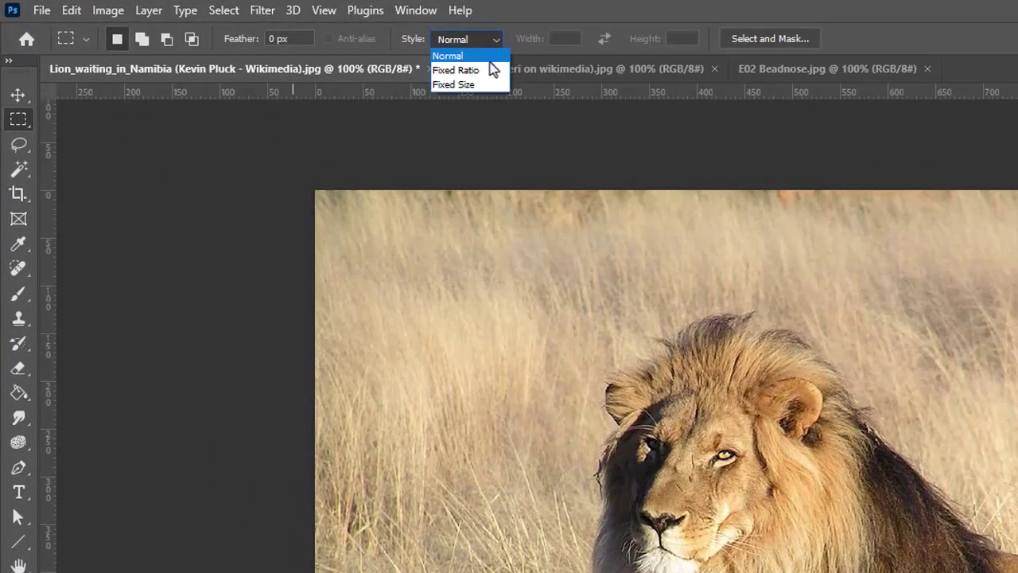
pyautogui.click(491, 83)
pyautogui.click(566, 38)
pyautogui.write('600')
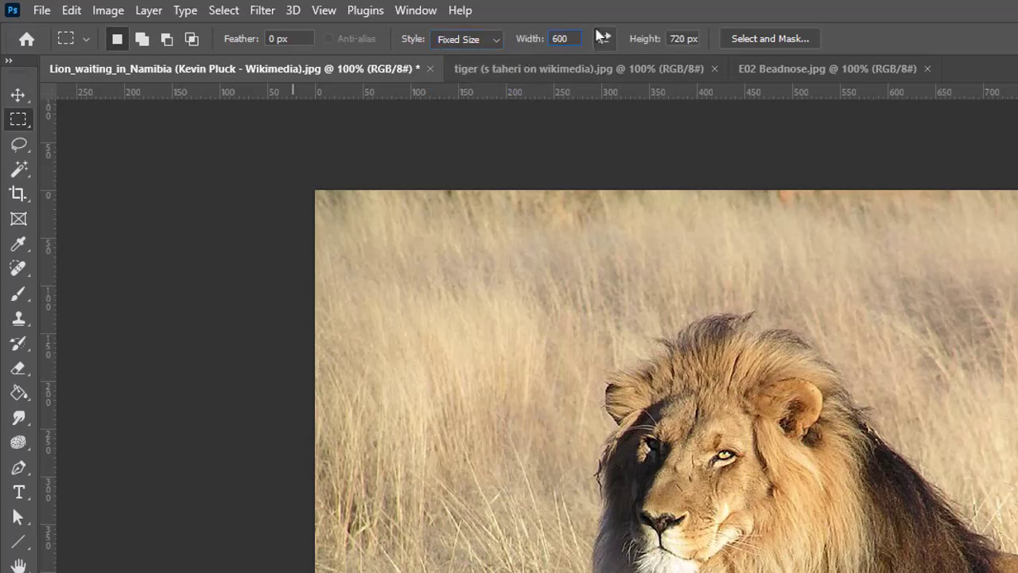
pyautogui.click(672, 39)
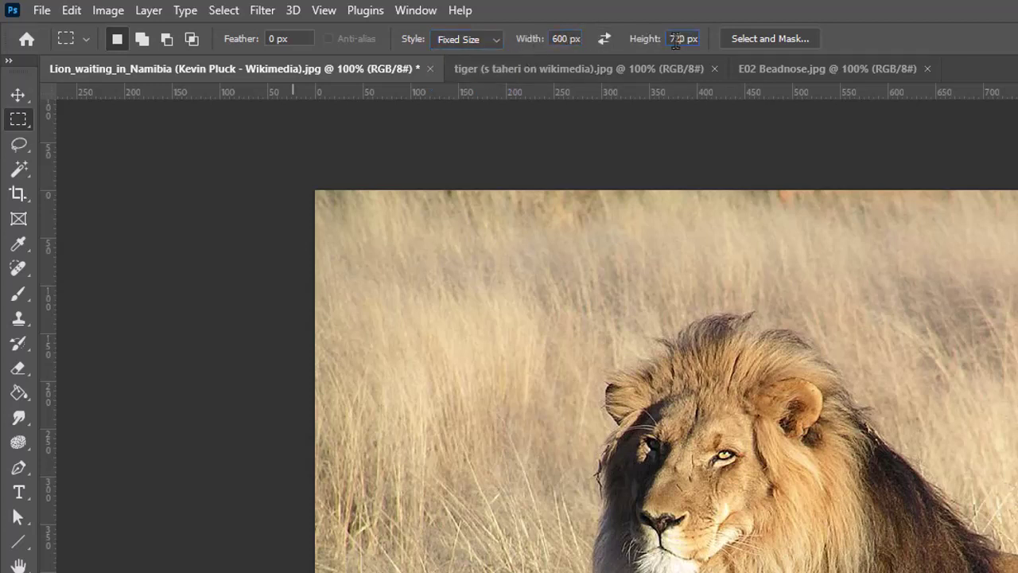
pyautogui.moveTo(671, 44); pyautogui.dragTo(721, 39)
pyautogui.write('400')
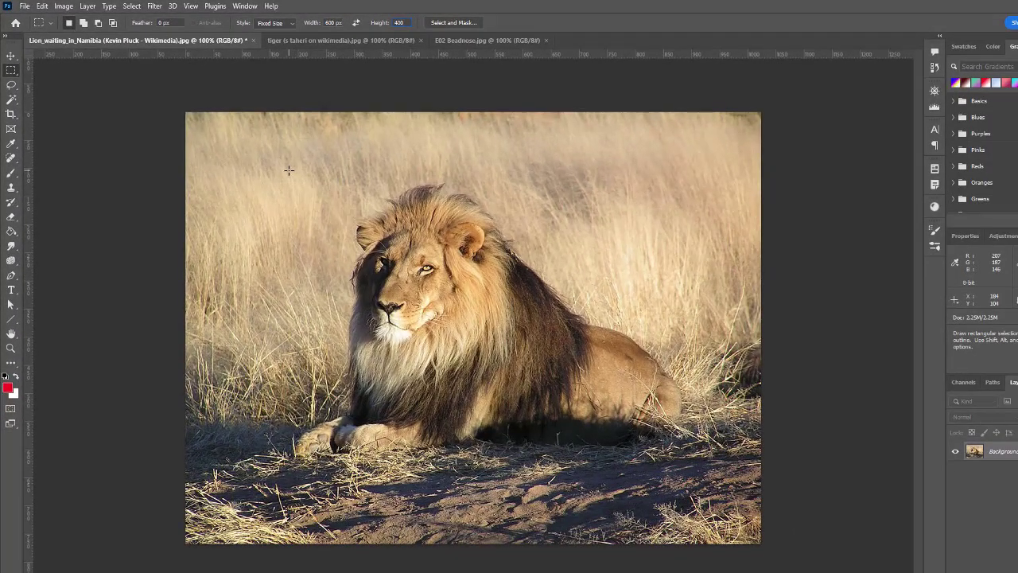
pyautogui.press('Return')
# Step: Place the fixed-size marquee selection over the lion's head and mane, and shift it slightly to frame the animal
pyautogui.click(288, 170)
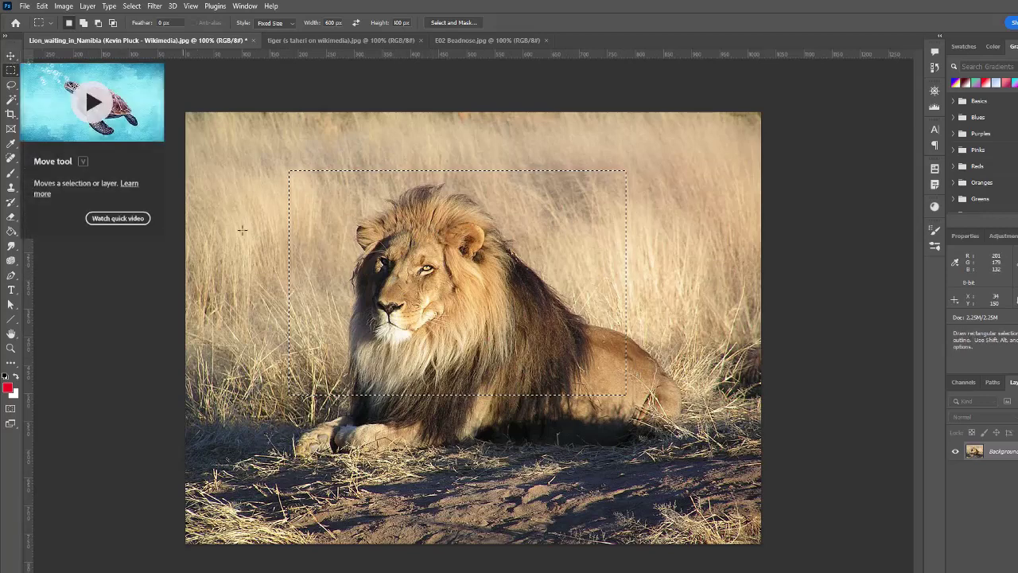
pyautogui.press('Right')
pyautogui.press('Right')
pyautogui.press('Right')
pyautogui.press('Right')
pyautogui.press('Right')
pyautogui.press('Right')
pyautogui.press('Right')
pyautogui.press('Right')
pyautogui.press('Right')
pyautogui.press('Right')
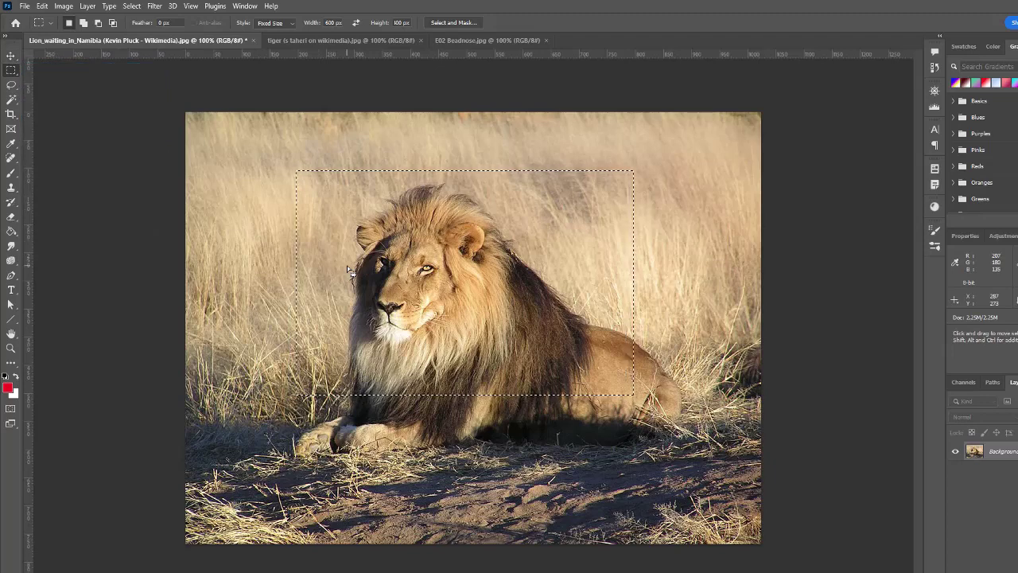
pyautogui.press('Right')
pyautogui.press('Right')
pyautogui.press('Right')
pyautogui.press('Right')
pyautogui.press('Right')
pyautogui.press('Right')
pyautogui.press('Right')
pyautogui.press('Right')
pyautogui.press('Right')
pyautogui.press('Right')
pyautogui.press('Right')
pyautogui.press('Right')
pyautogui.press('Right')
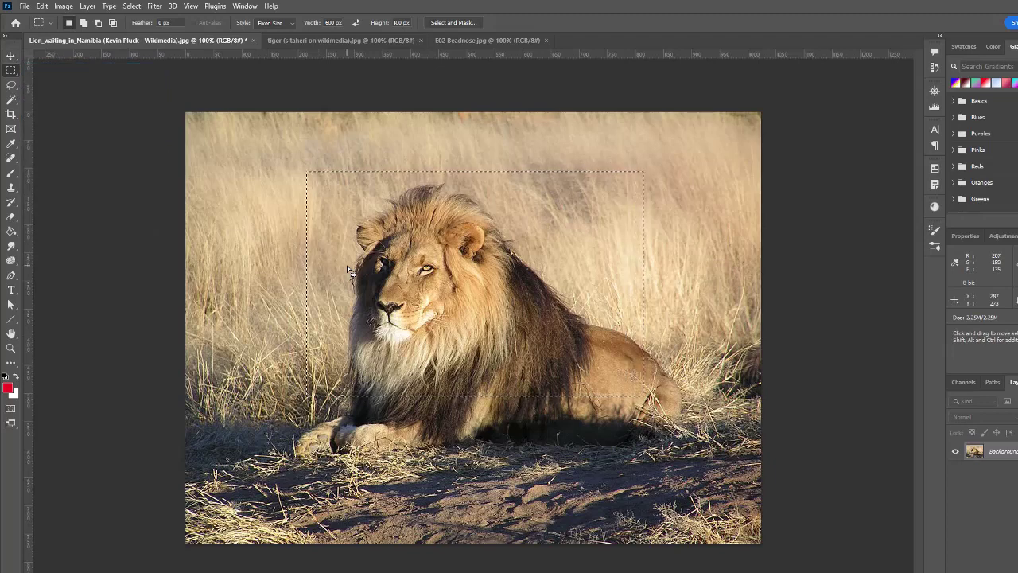
pyautogui.press('Down')
pyautogui.press('Down')
pyautogui.press('Down')
pyautogui.press('Down')
pyautogui.press('Down')
pyautogui.press('Down')
pyautogui.press('Down')
pyautogui.press('Down')
pyautogui.press('Left')
pyautogui.press('Left')
pyautogui.press('Left')
pyautogui.press('Left')
pyautogui.press('Left')
pyautogui.press('Left')
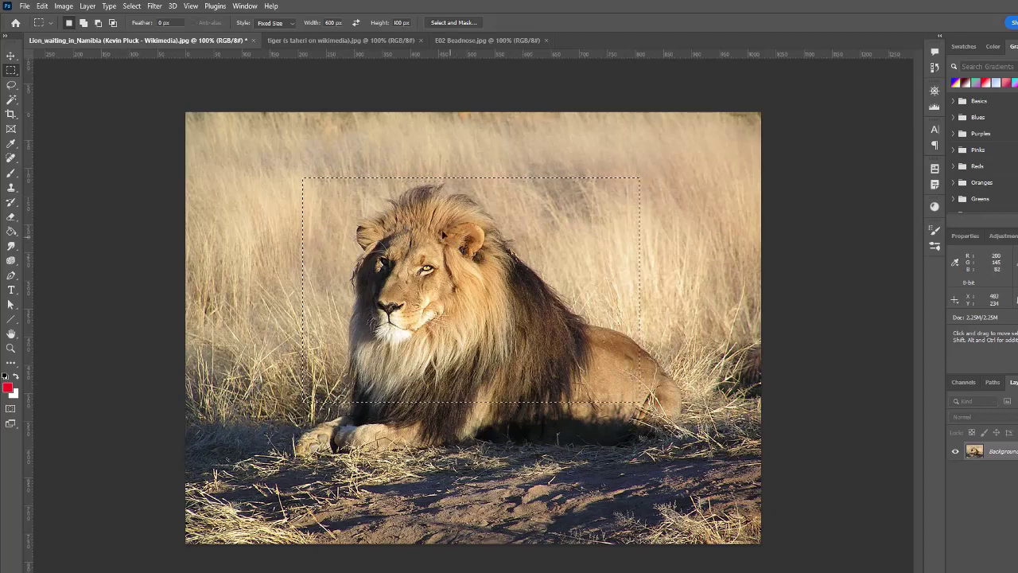
pyautogui.moveTo(457, 210); pyautogui.dragTo(467, 241)
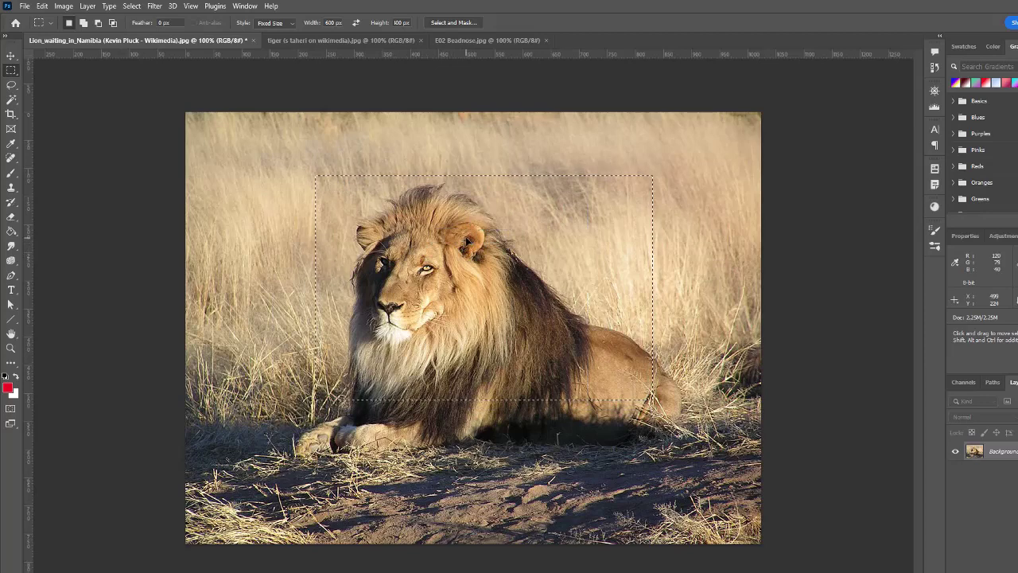
# Step: Try cropping the lion image to the marquee selection, and restore the full image with nothing selected
pyautogui.click(64, 6)
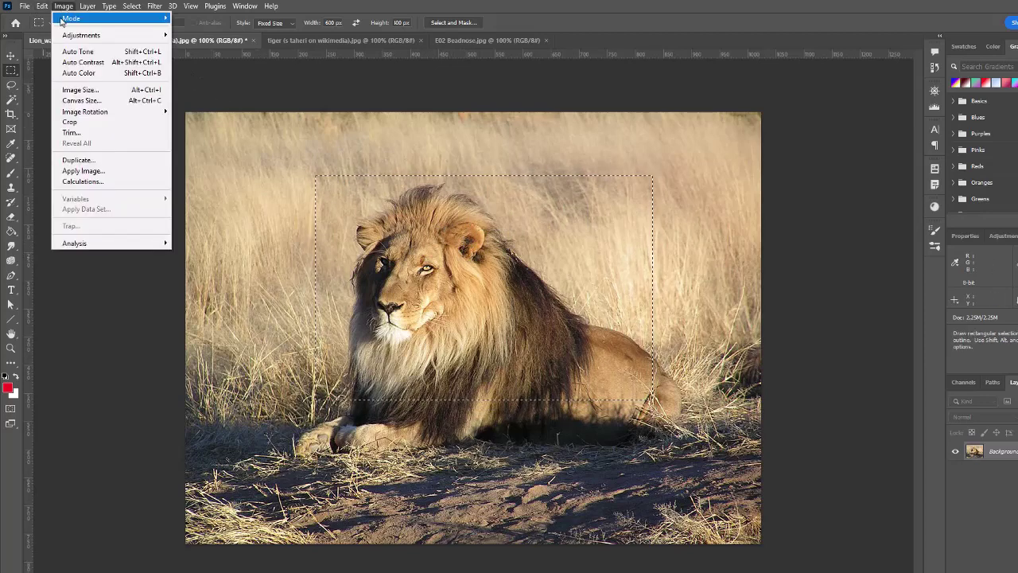
pyautogui.click(73, 122)
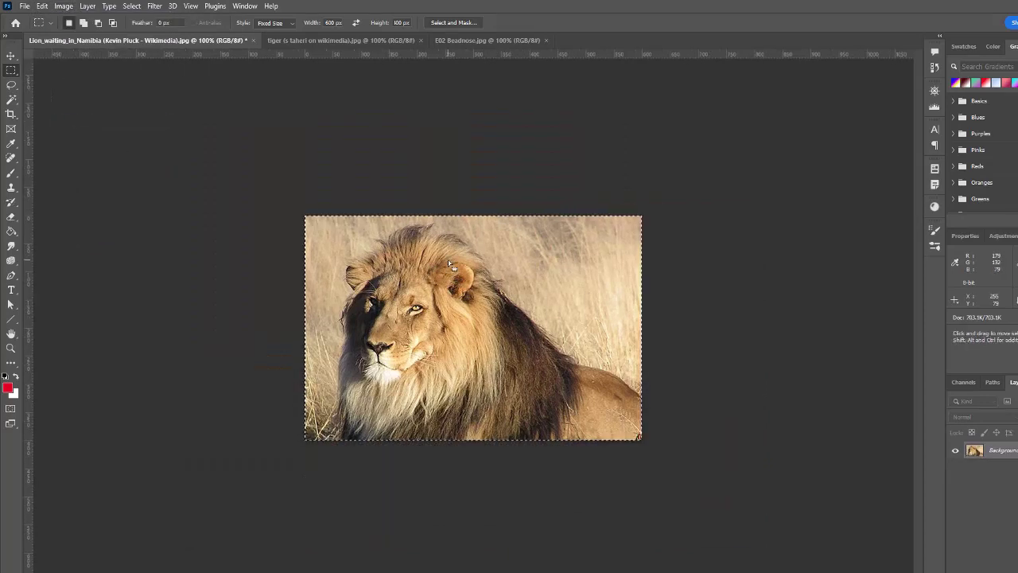
pyautogui.click(42, 6)
pyautogui.click(61, 18)
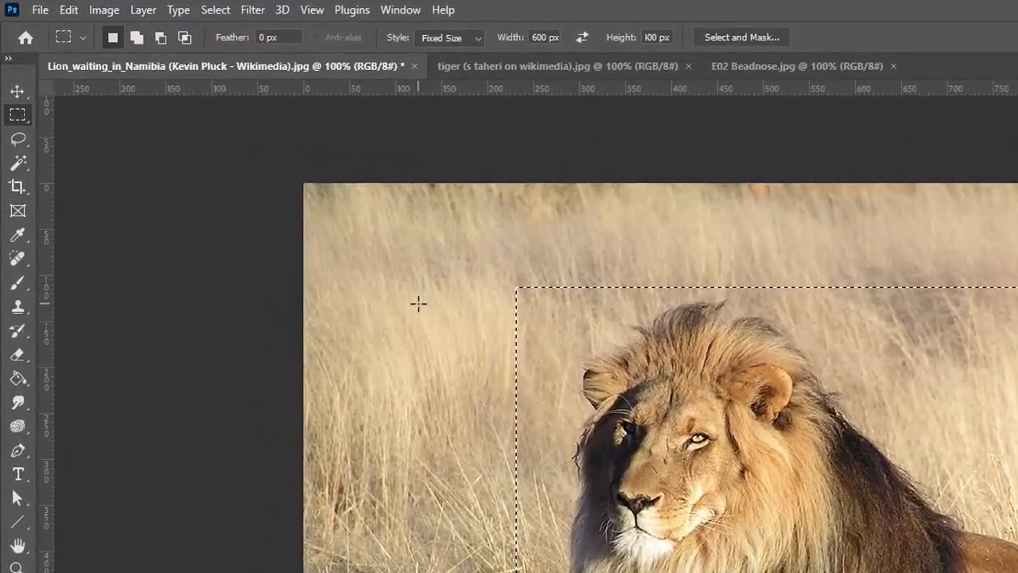
pyautogui.hotkey('ctrl', 'd')
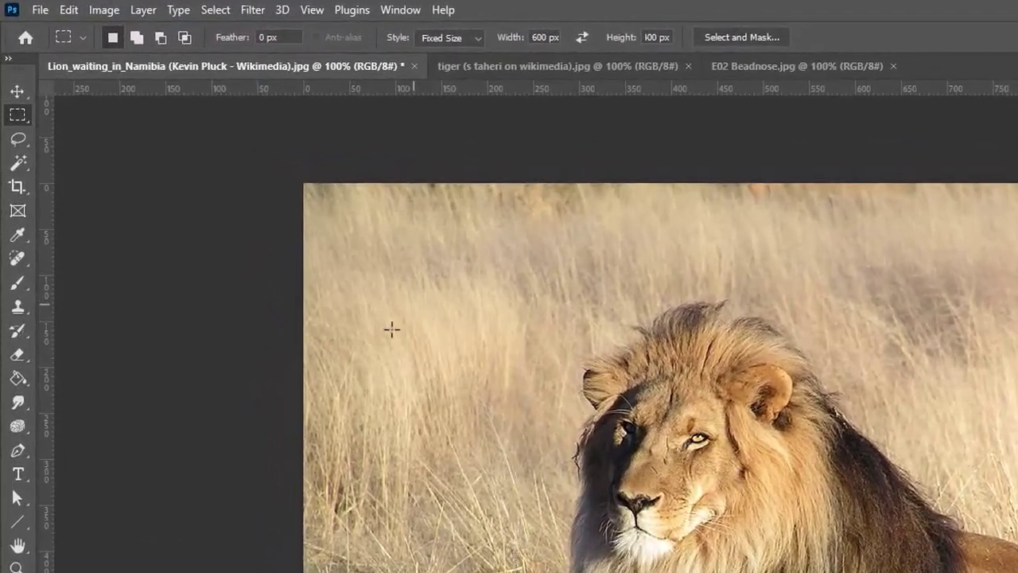
# Step: Try cropping the lion image to a 600 by 600 px square with the Crop tool, and undo the crop
pyautogui.click(19, 190)
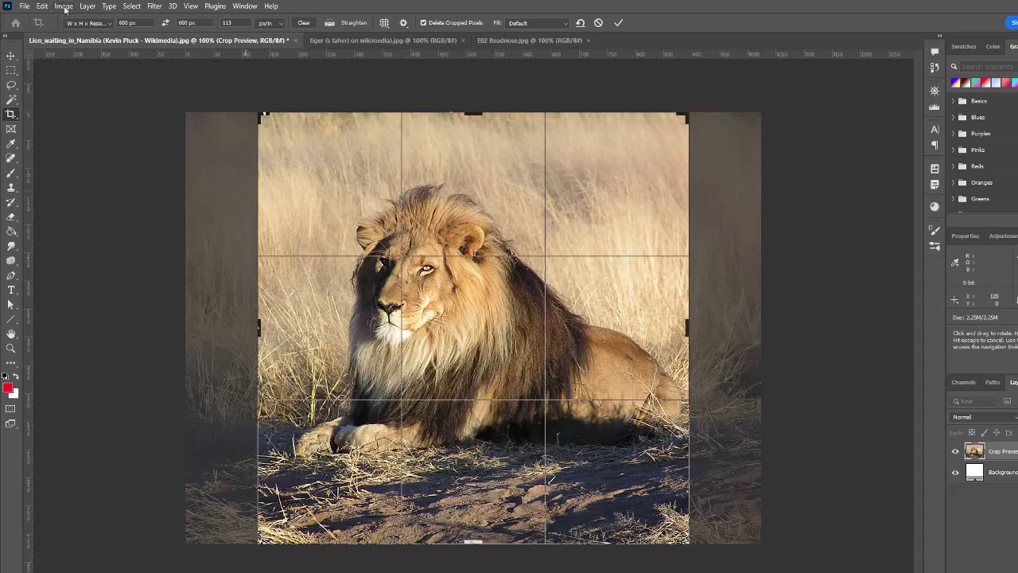
pyautogui.press('Return')
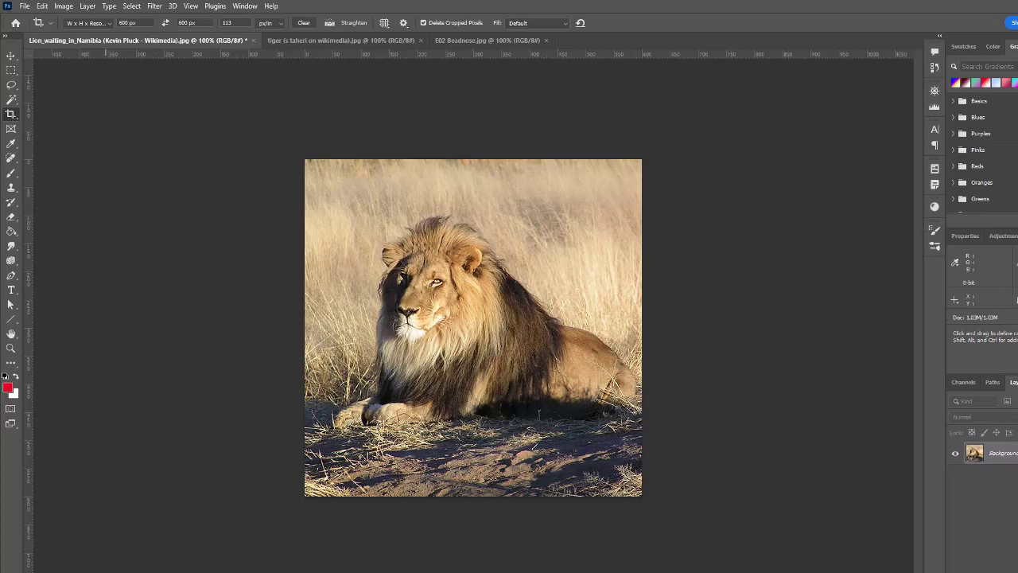
pyautogui.click(42, 7)
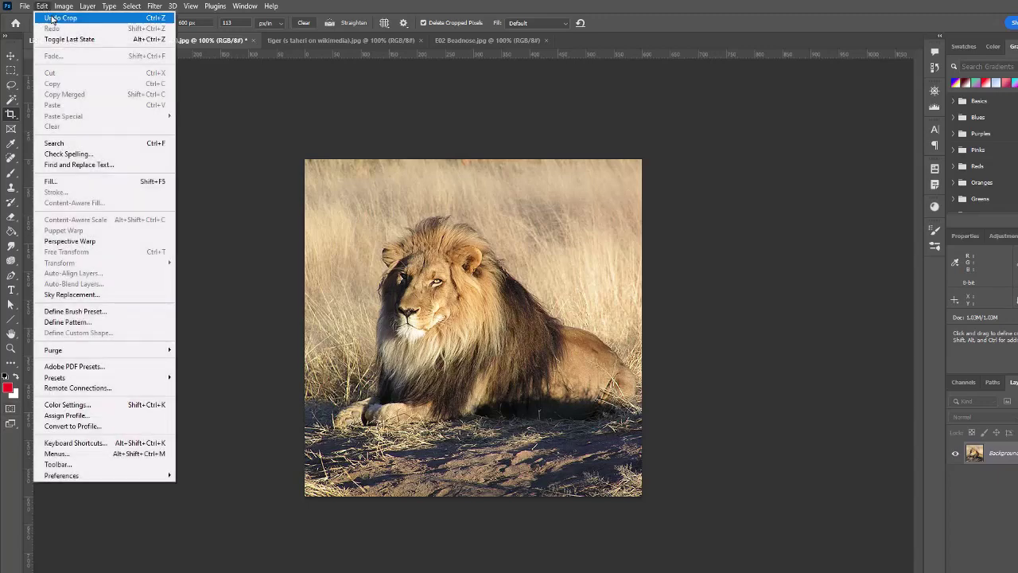
pyautogui.click(54, 19)
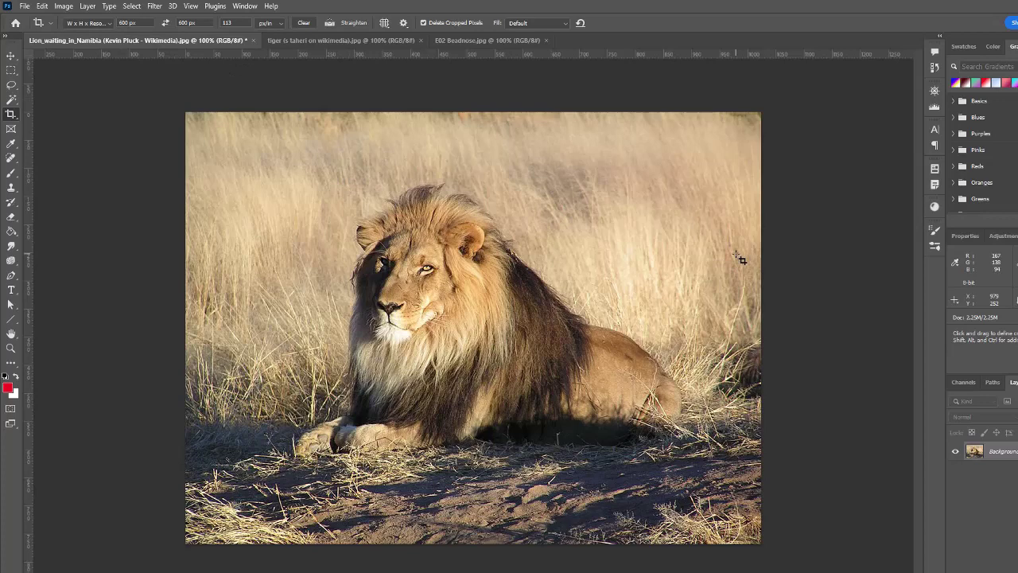
# Step: Create a new blank document 600 by 600 pixels at a resolution of 72 pixels/inch
pyautogui.click(25, 7)
pyautogui.click(394, 178)
pyautogui.hotkey('ctrl', 'n')
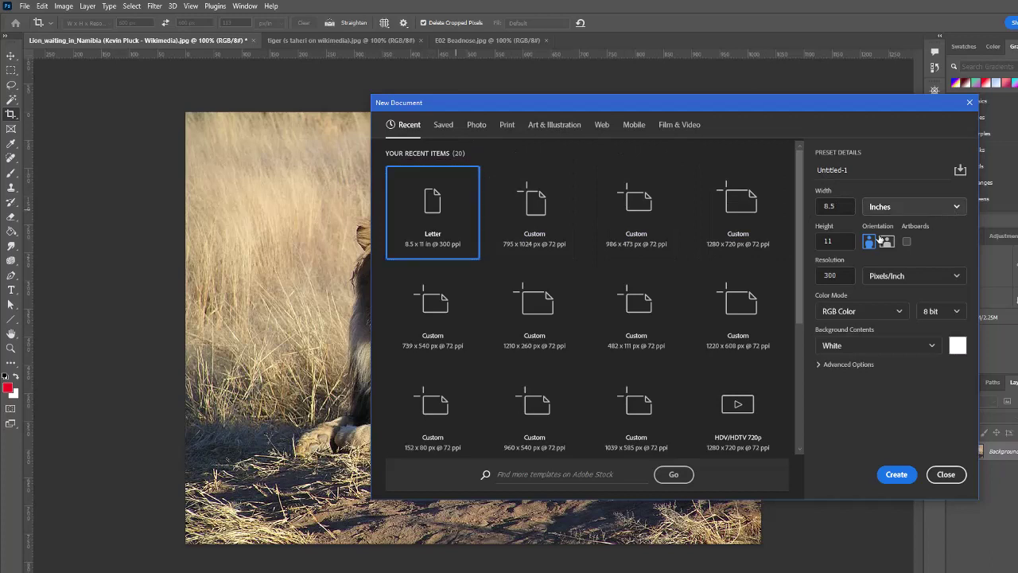
pyautogui.click(956, 208)
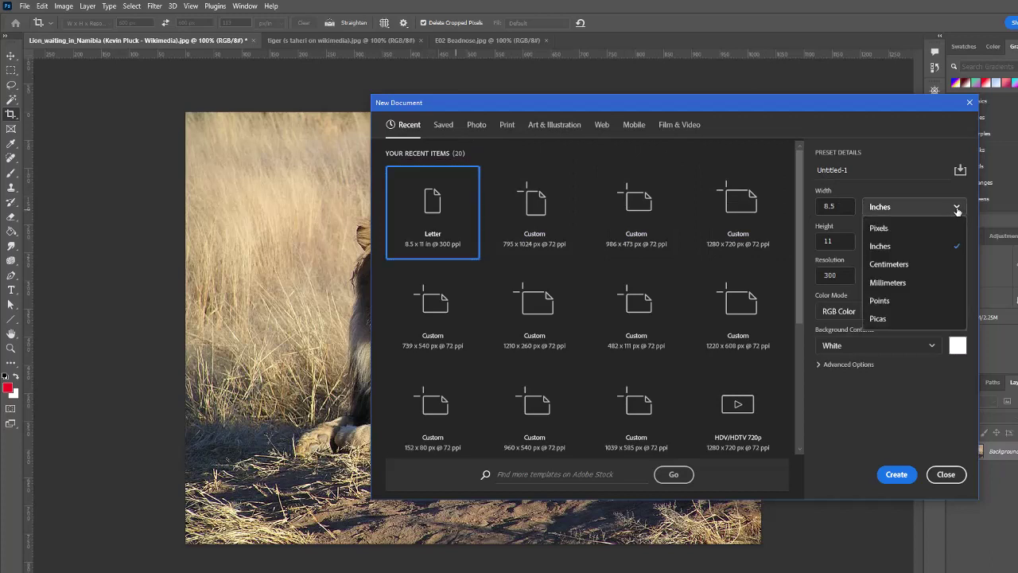
pyautogui.click(908, 229)
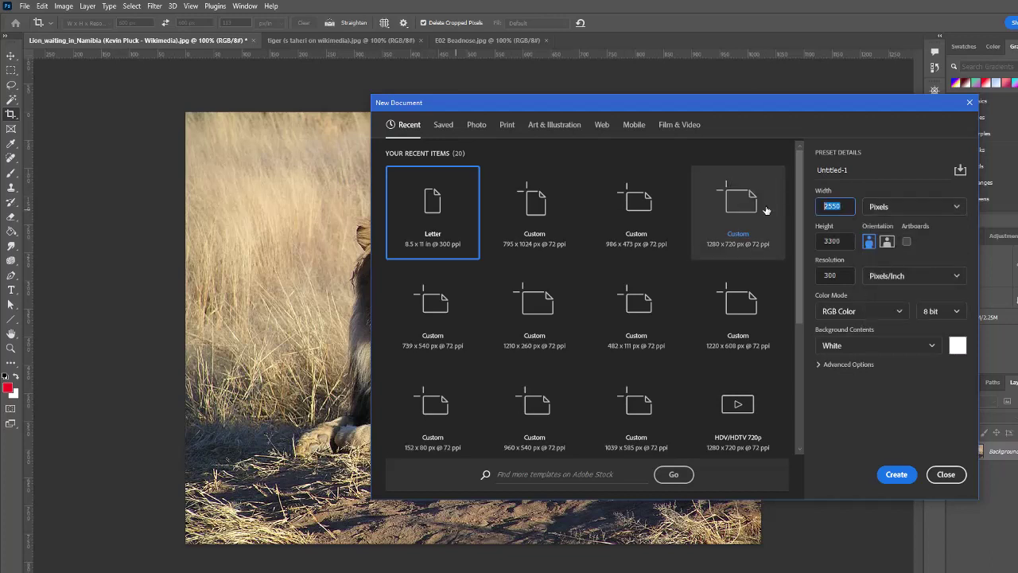
pyautogui.write('600')
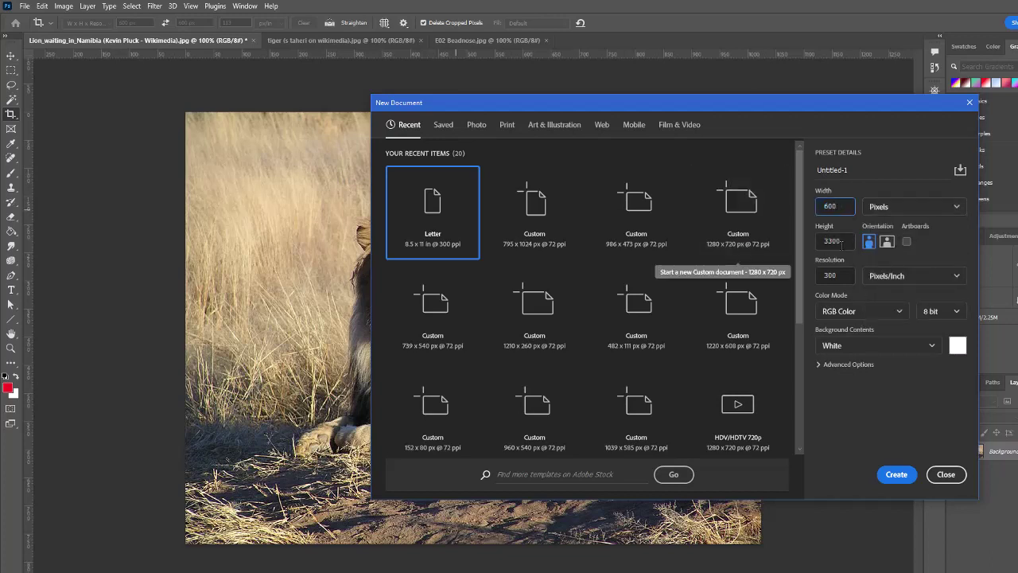
pyautogui.click(846, 240)
pyautogui.write('6')
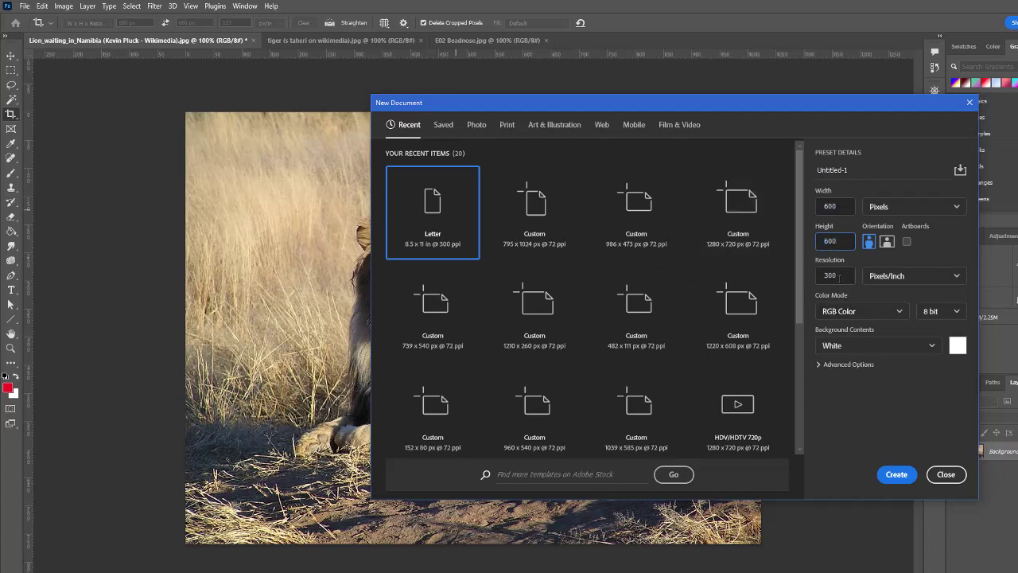
pyautogui.press('Tab')
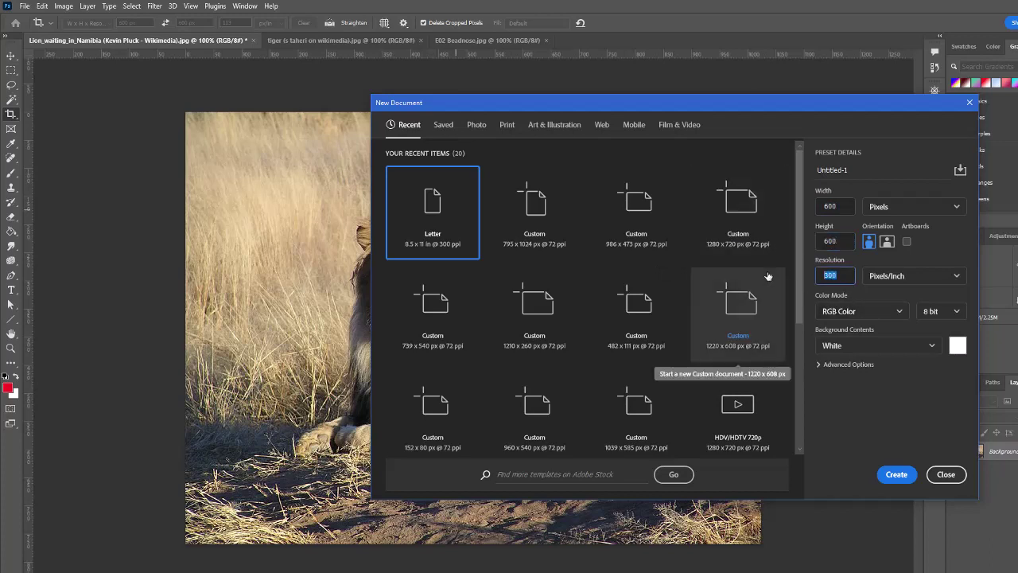
pyautogui.write('72')
pyautogui.press('Return')
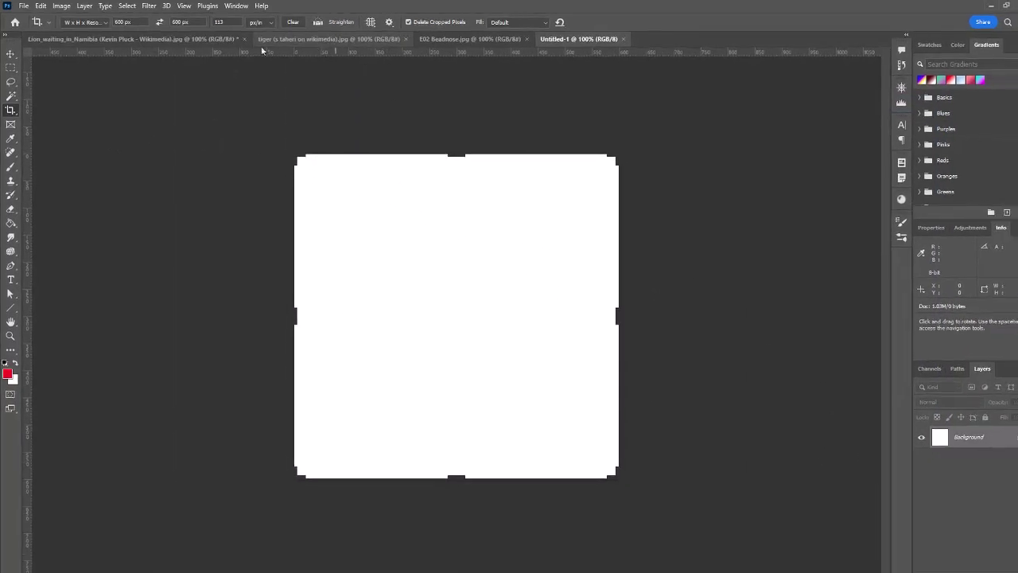
# Step: Float the lion image in its own window without the crop frame, placed low enough to expose the blank document
pyautogui.moveTo(149, 46); pyautogui.dragTo(158, 402)
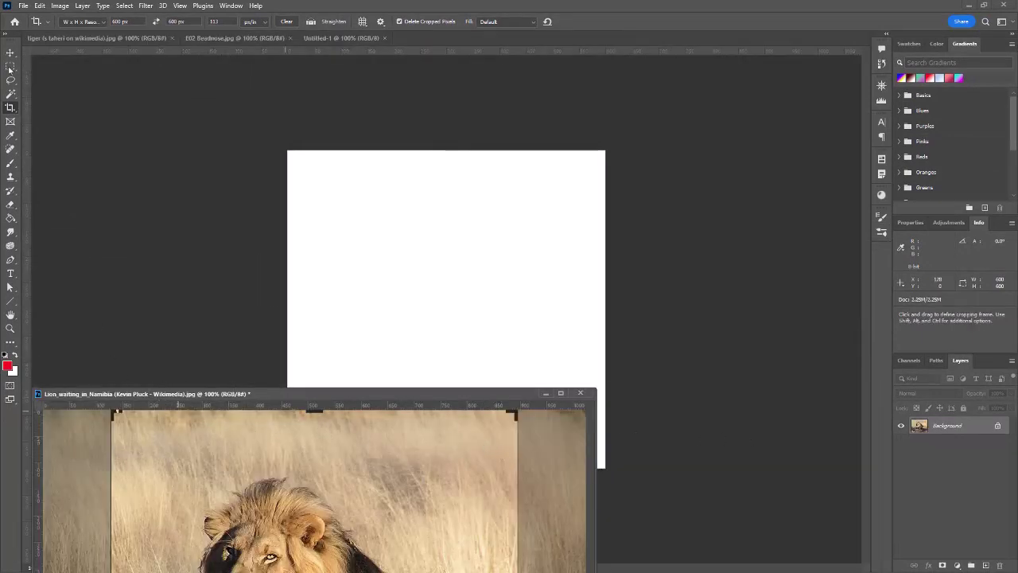
pyautogui.moveTo(226, 399); pyautogui.dragTo(302, 117)
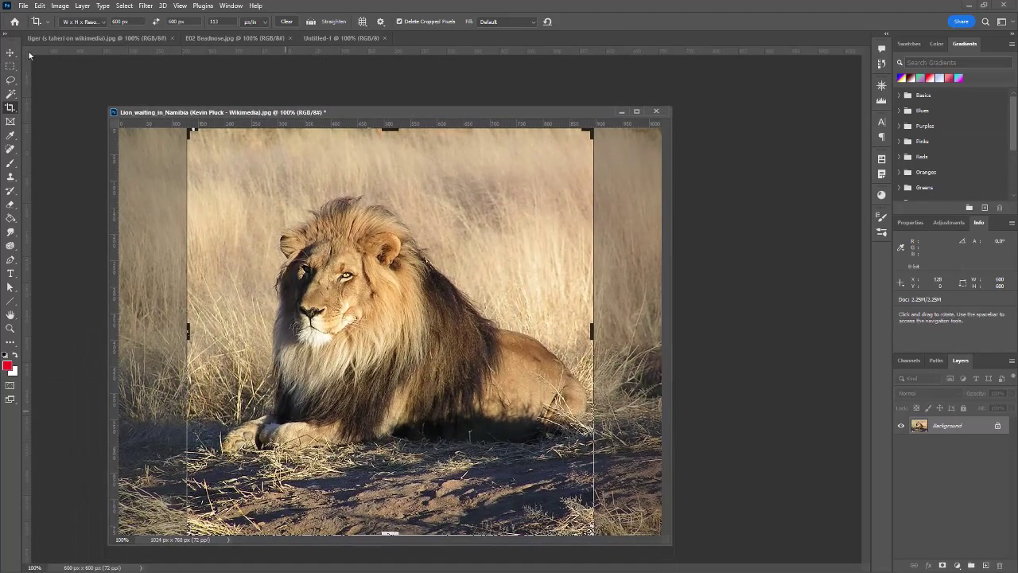
pyautogui.press('Escape')
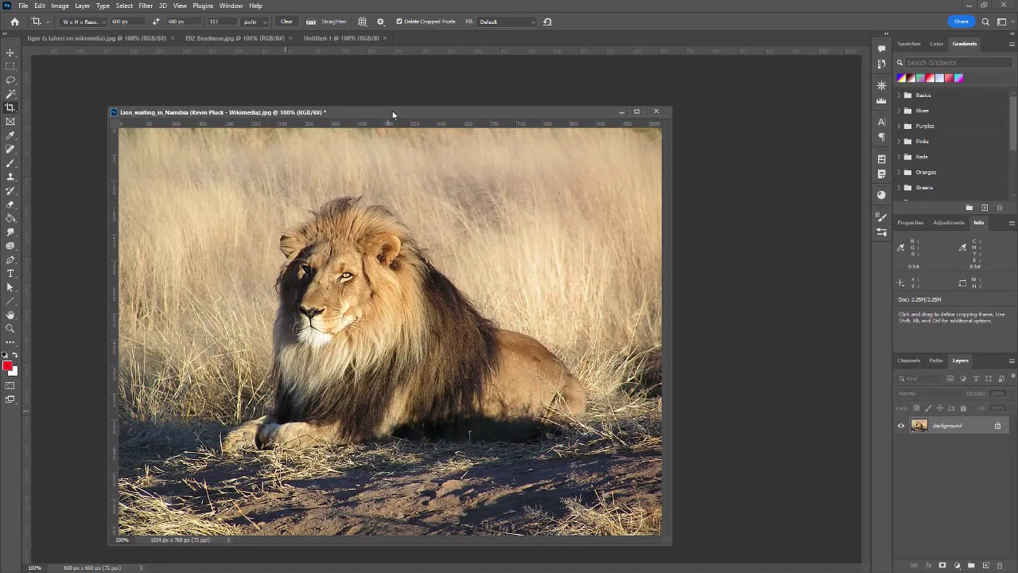
pyautogui.moveTo(392, 112); pyautogui.dragTo(306, 410)
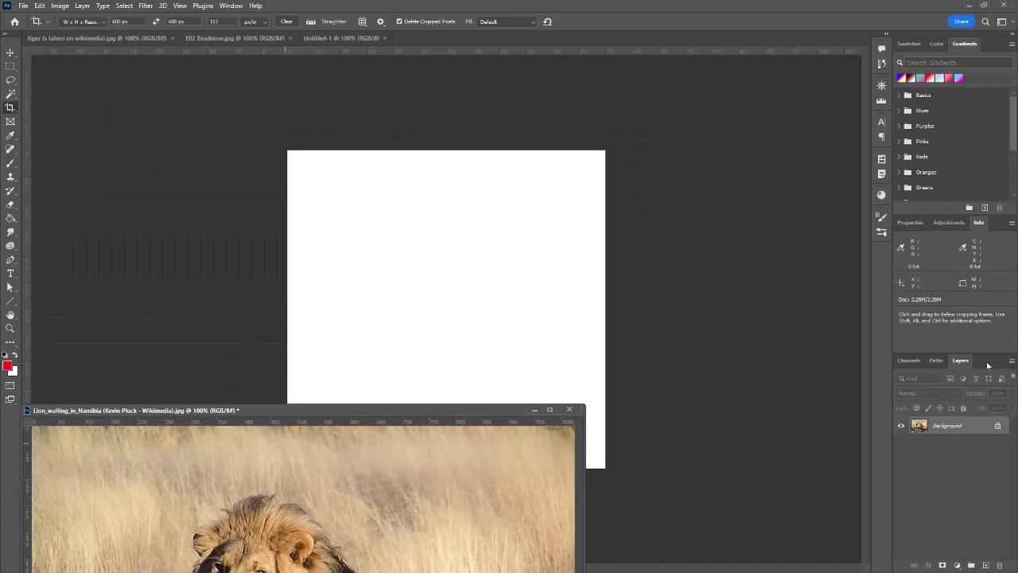
# Step: Copy the lion photo's layer into the blank 600 by 600 px document and reposition it with the Move tool so the lion fills the canvas
pyautogui.moveTo(946, 429); pyautogui.dragTo(438, 287)
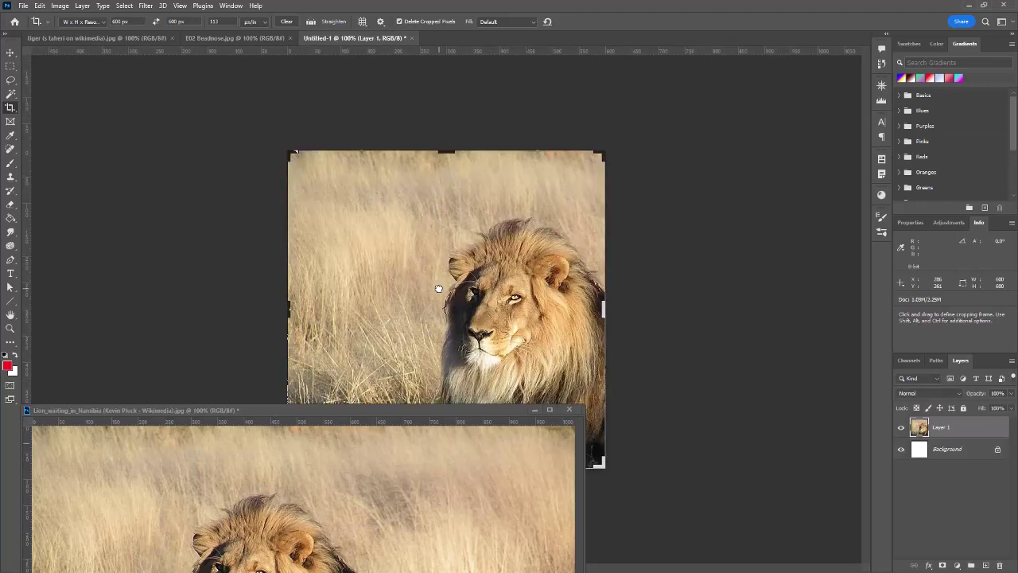
pyautogui.click(10, 53)
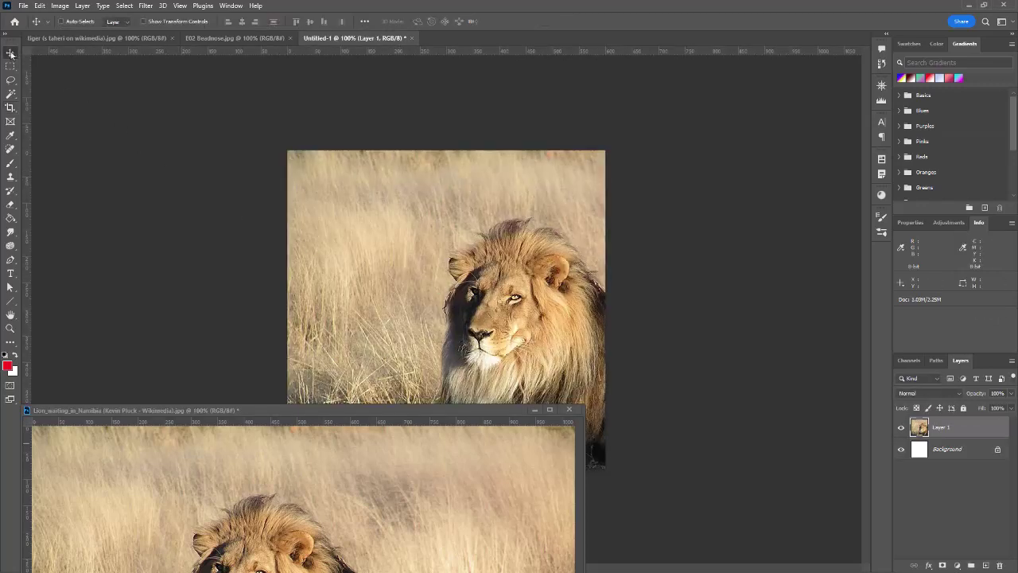
pyautogui.moveTo(492, 301); pyautogui.dragTo(424, 269)
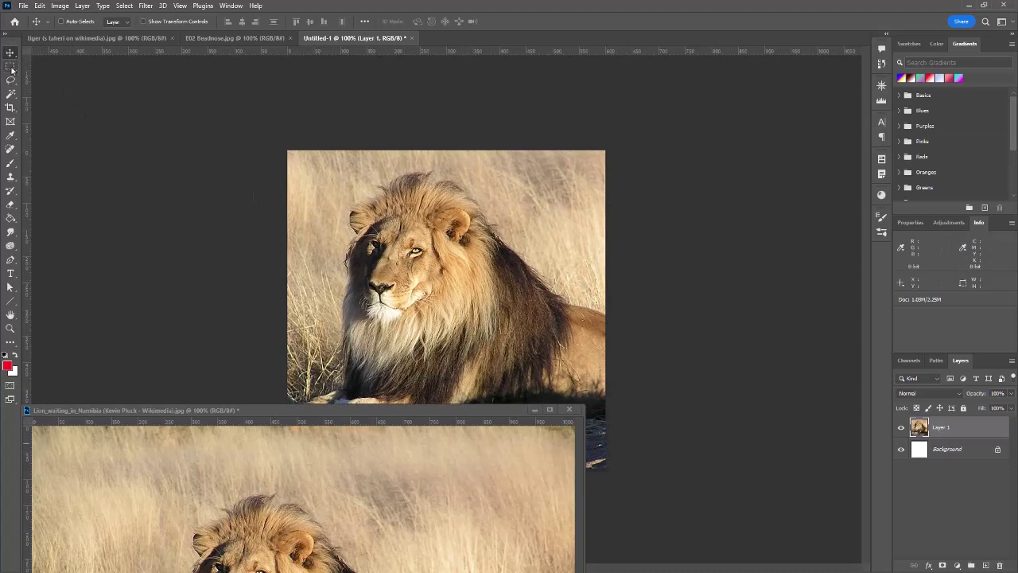
# Step: Scale the lion layer proportionally to about 87% and reposition it so the whole lion fits while the canvas stays covered
pyautogui.click(41, 7)
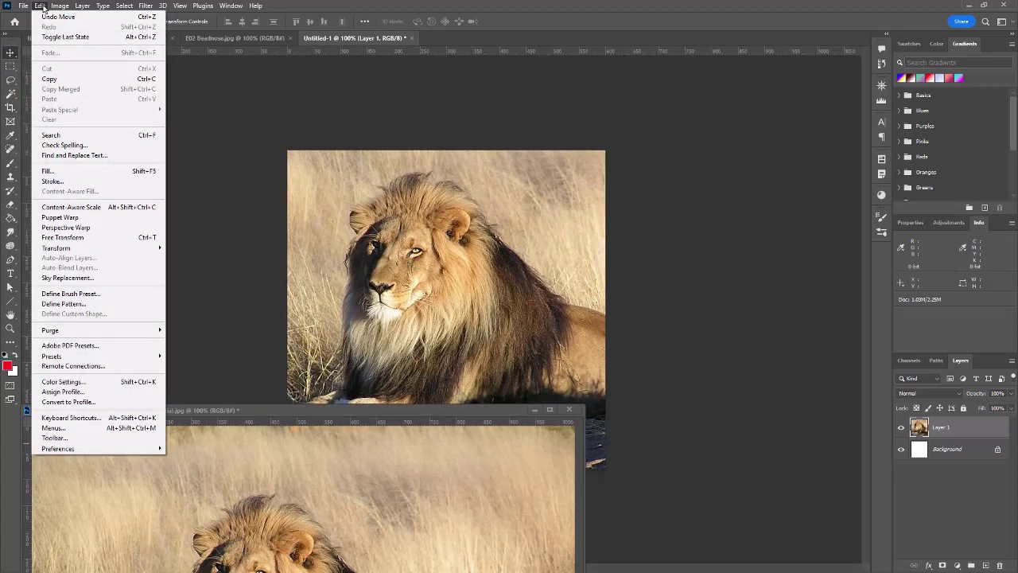
pyautogui.moveTo(126, 248)
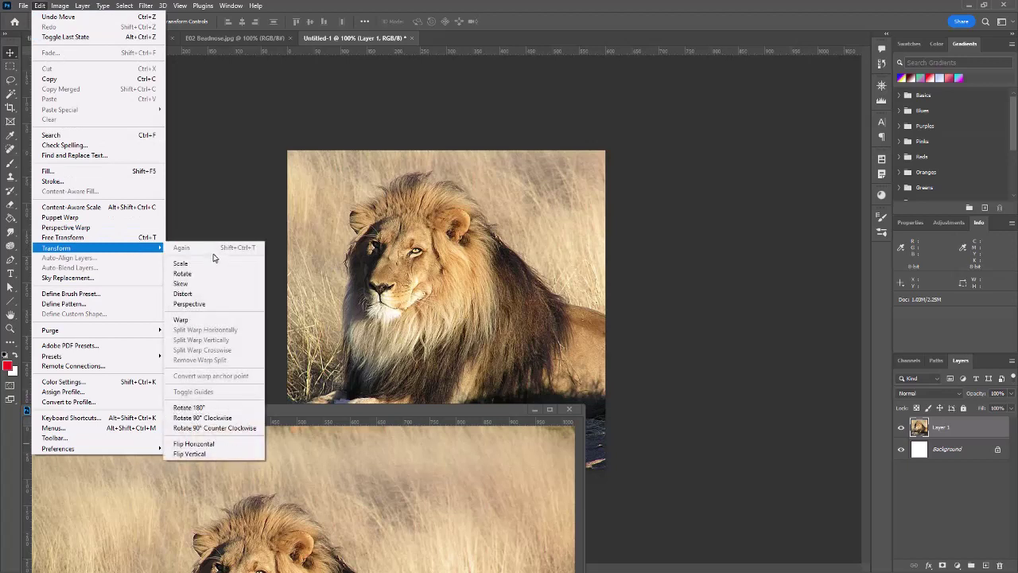
pyautogui.click(217, 273)
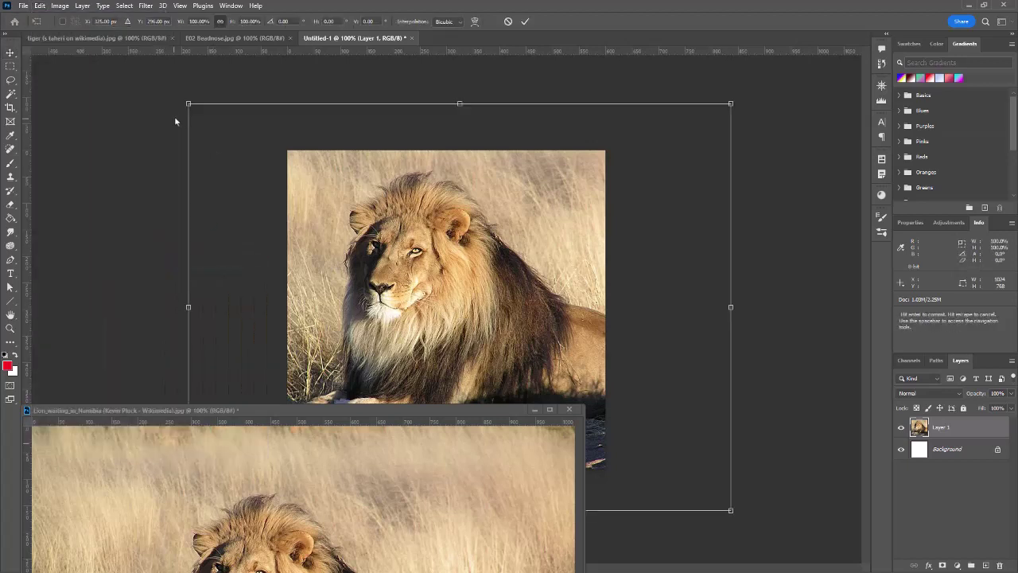
pyautogui.moveTo(188, 104); pyautogui.dragTo(257, 156)
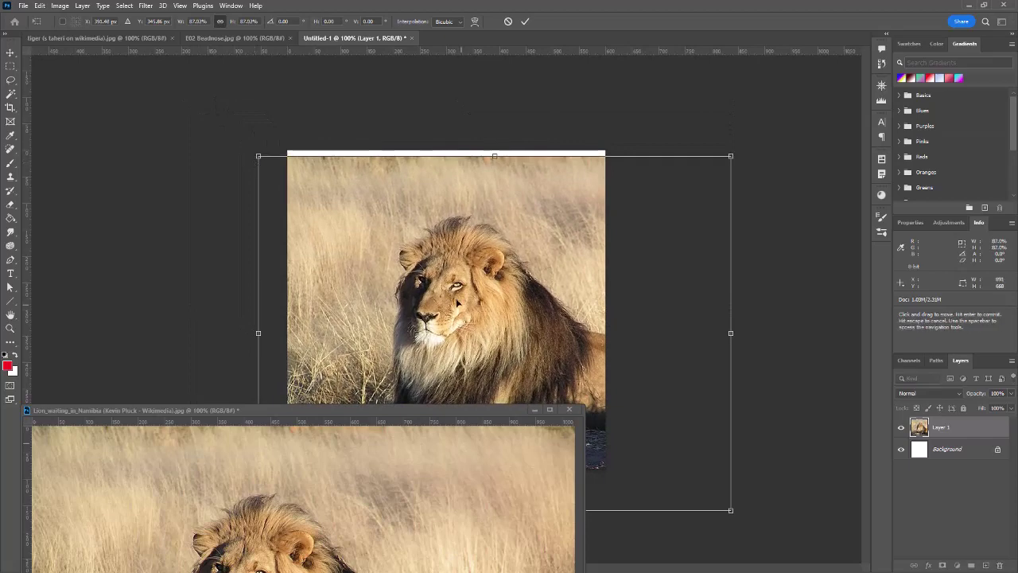
pyautogui.moveTo(454, 304); pyautogui.dragTo(398, 273)
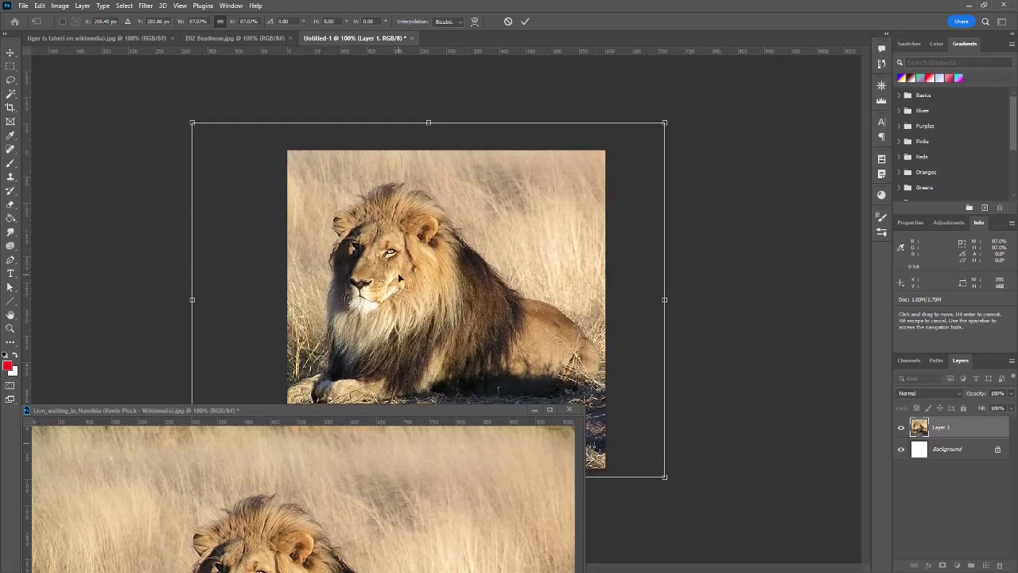
pyautogui.press('Return')
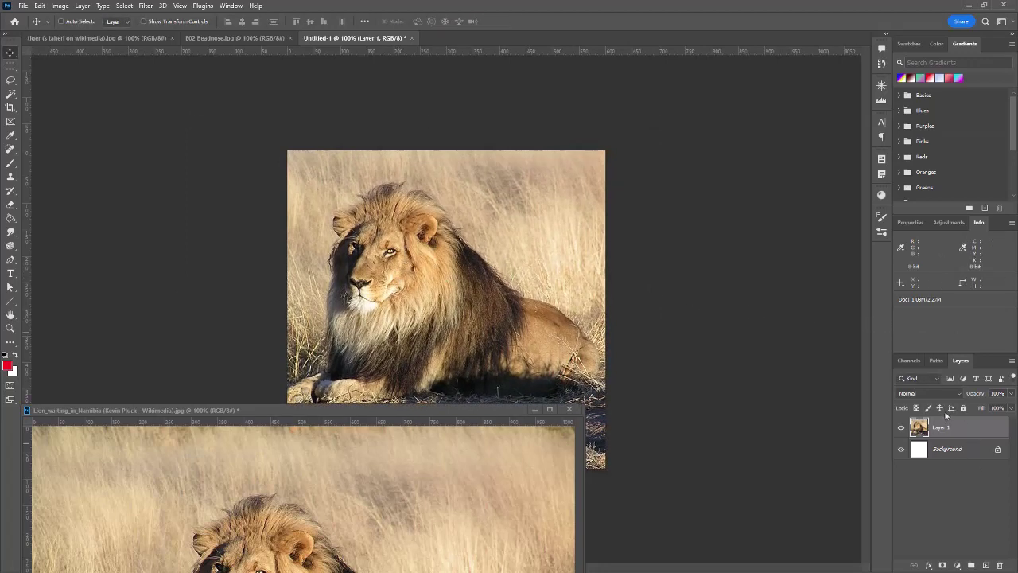
# Step: Rename the copied photo layer as lion
pyautogui.doubleClick(942, 428)
pyautogui.write('lion')
pyautogui.press('Return')
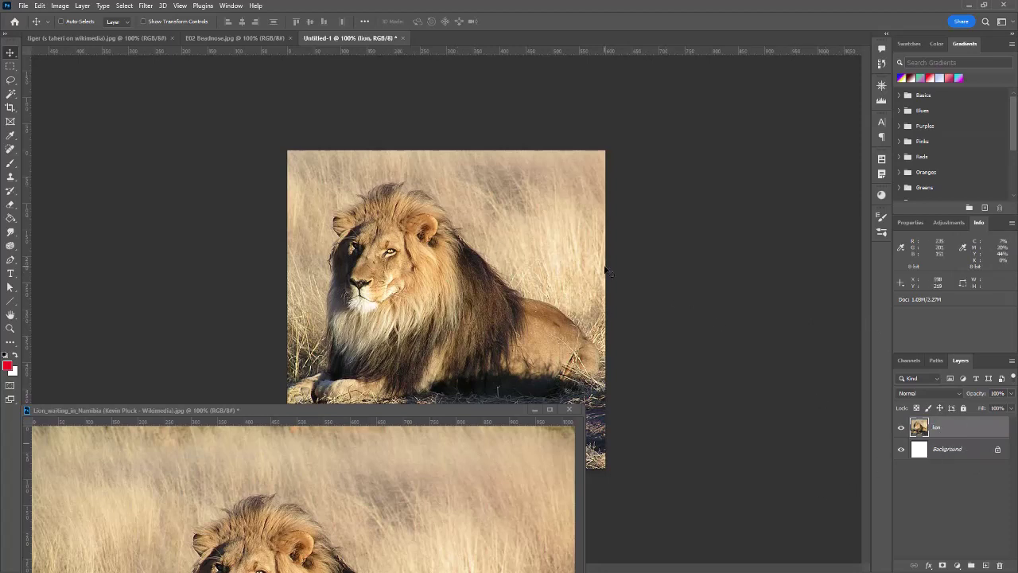
# Step: Place the bear image after the 600 by 600 px document in the document order, and float the tiger image in its own window
pyautogui.click(238, 38)
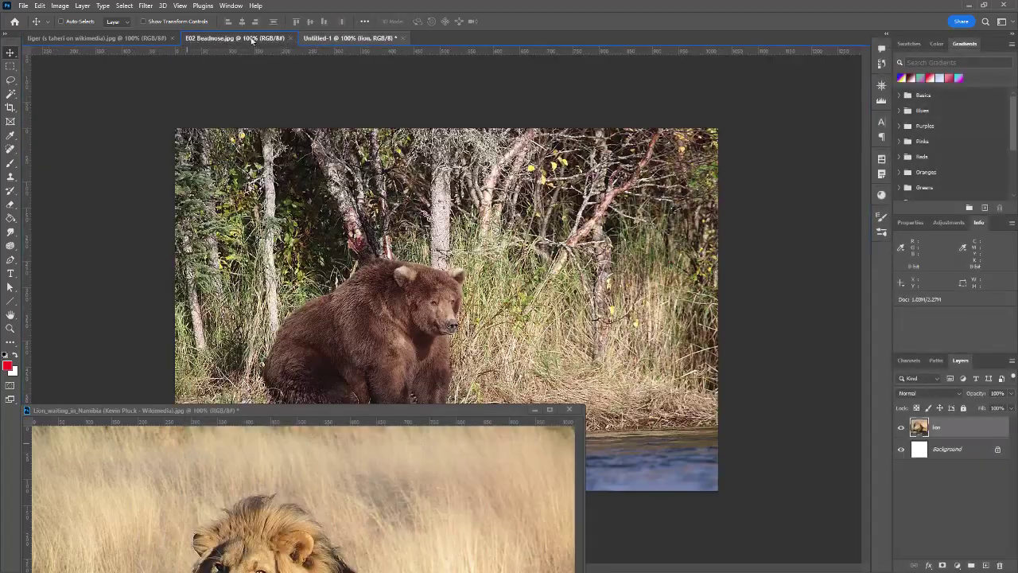
pyautogui.moveTo(252, 40); pyautogui.dragTo(345, 41)
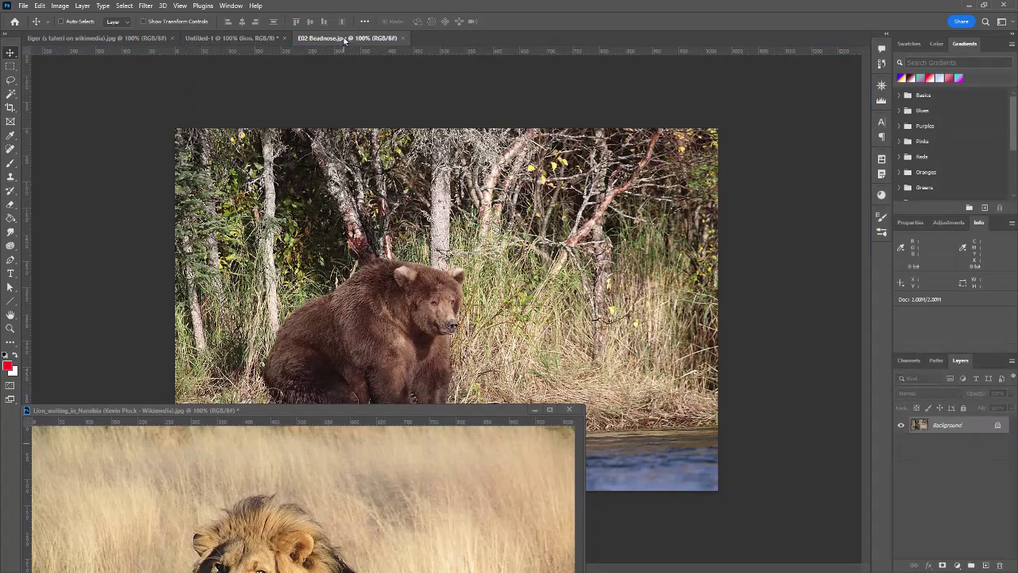
pyautogui.click(231, 38)
pyautogui.moveTo(139, 41); pyautogui.dragTo(141, 466)
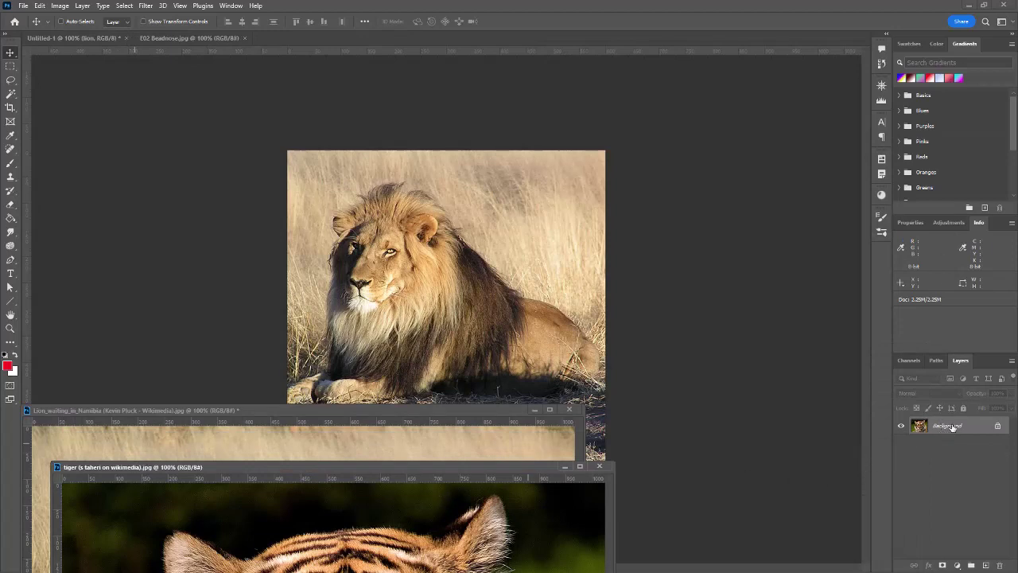
# Step: Copy the tiger photo's layer into the 600 by 600 px document, and clear the floating windows away from its canvas
pyautogui.moveTo(952, 427); pyautogui.dragTo(427, 274)
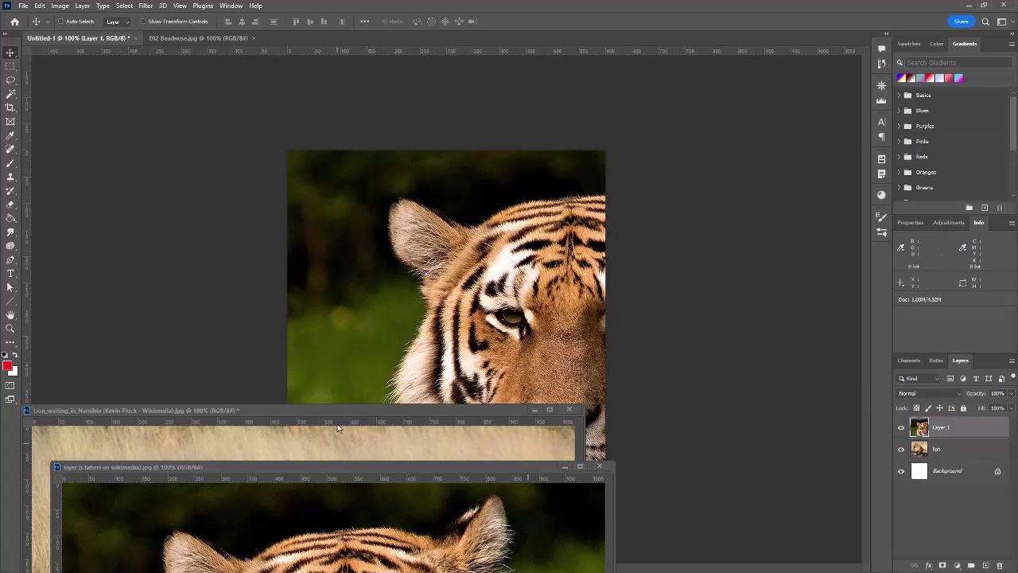
pyautogui.moveTo(366, 467); pyautogui.dragTo(373, 532)
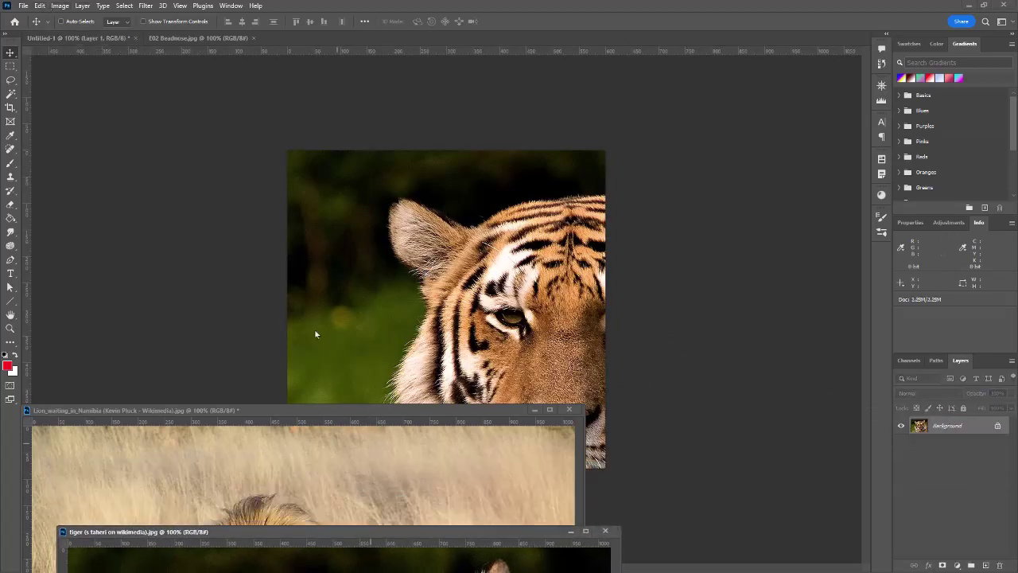
pyautogui.click(314, 334)
# Step: Scale the tiger layer down proportionally to about 689 by 517 px and move it so the tiger's face is centered on the canvas
pyautogui.click(39, 5)
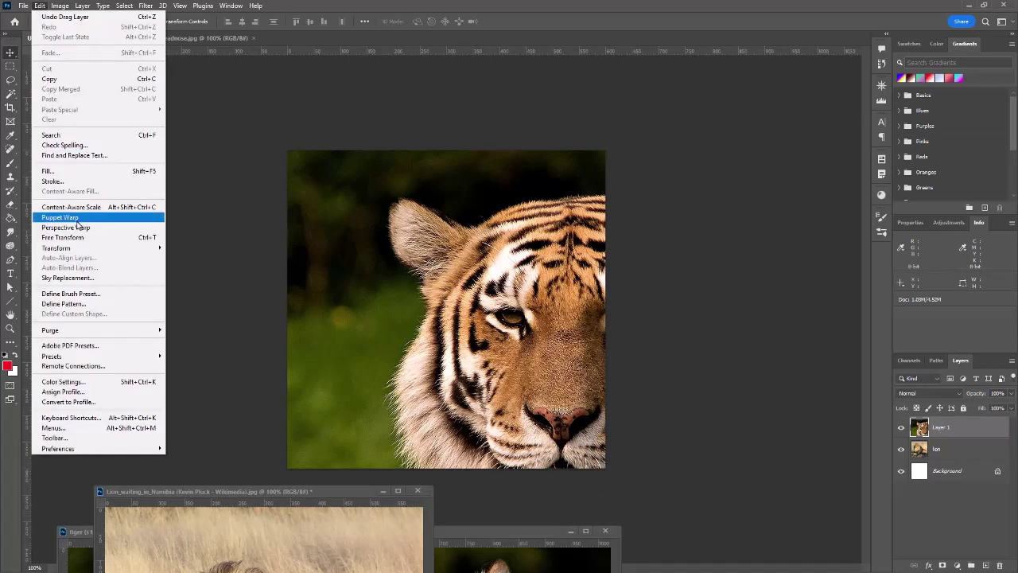
pyautogui.moveTo(85, 249)
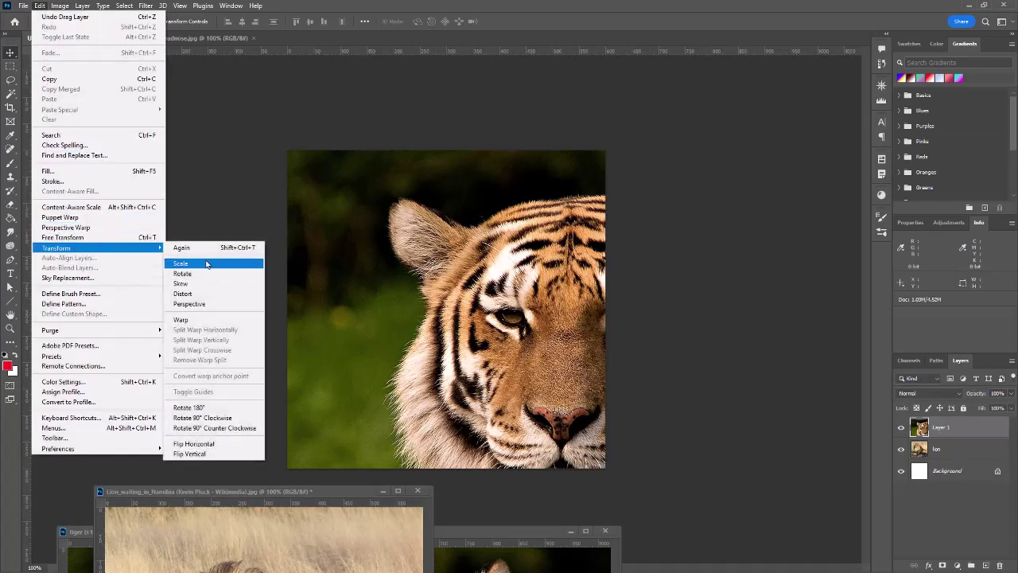
pyautogui.click(207, 264)
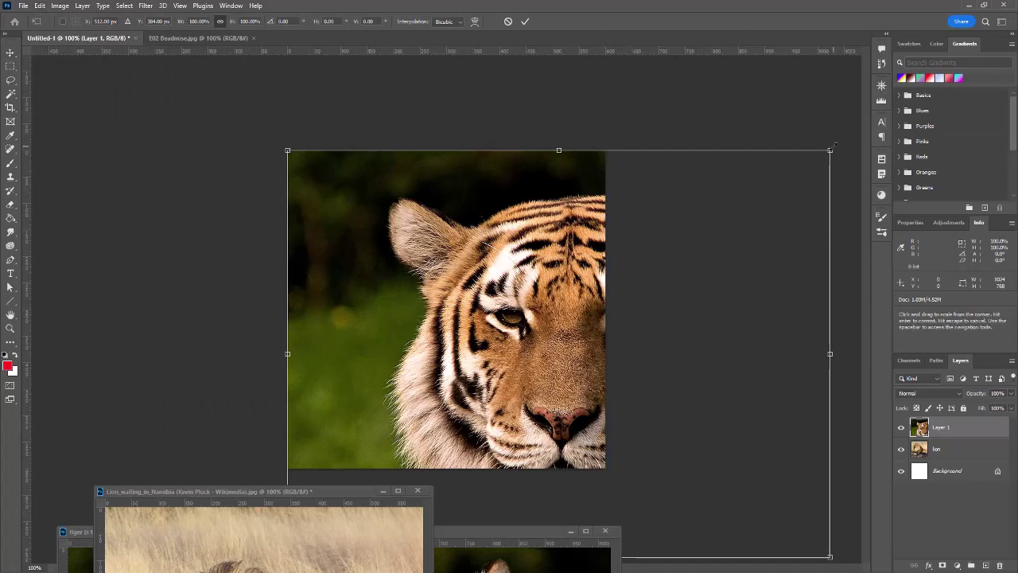
pyautogui.moveTo(775, 182); pyautogui.dragTo(550, 343)
pyautogui.moveTo(613, 326); pyautogui.dragTo(654, 304)
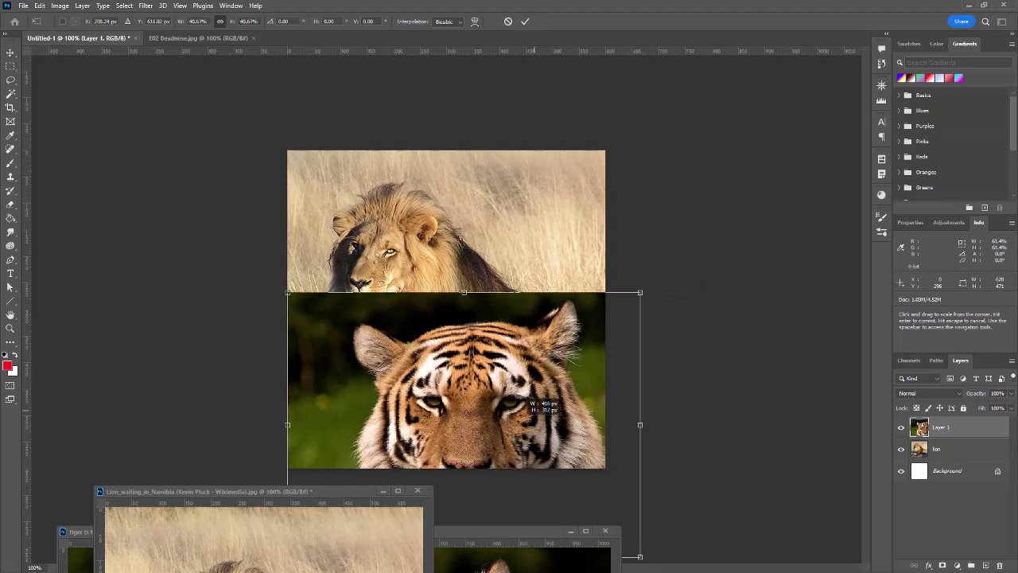
pyautogui.press('Return')
pyautogui.moveTo(492, 406); pyautogui.dragTo(461, 295)
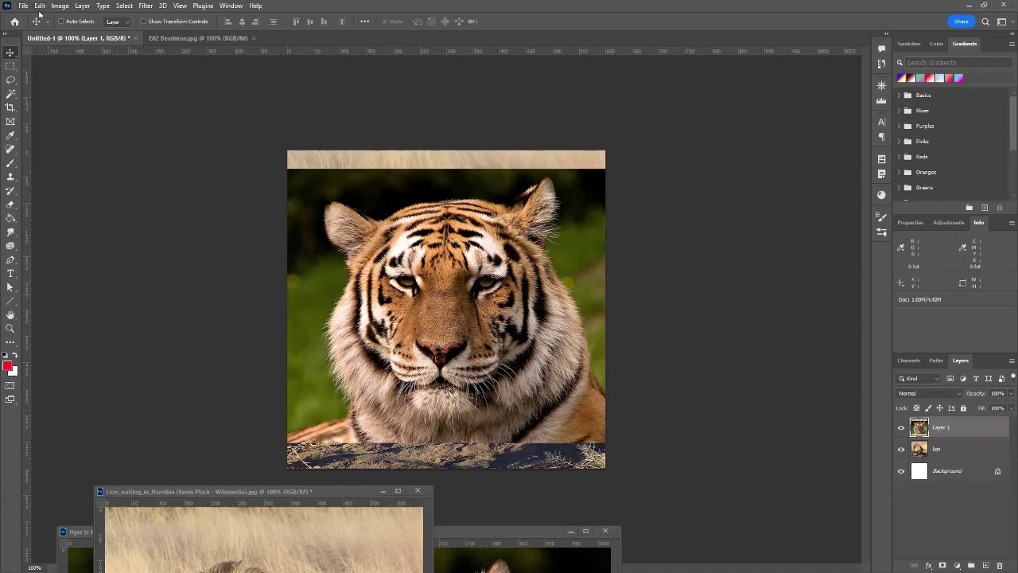
# Step: Enlarge the tiger layer proportionally to about 120% and position it so it covers the whole canvas with both ears inside
pyautogui.click(39, 6)
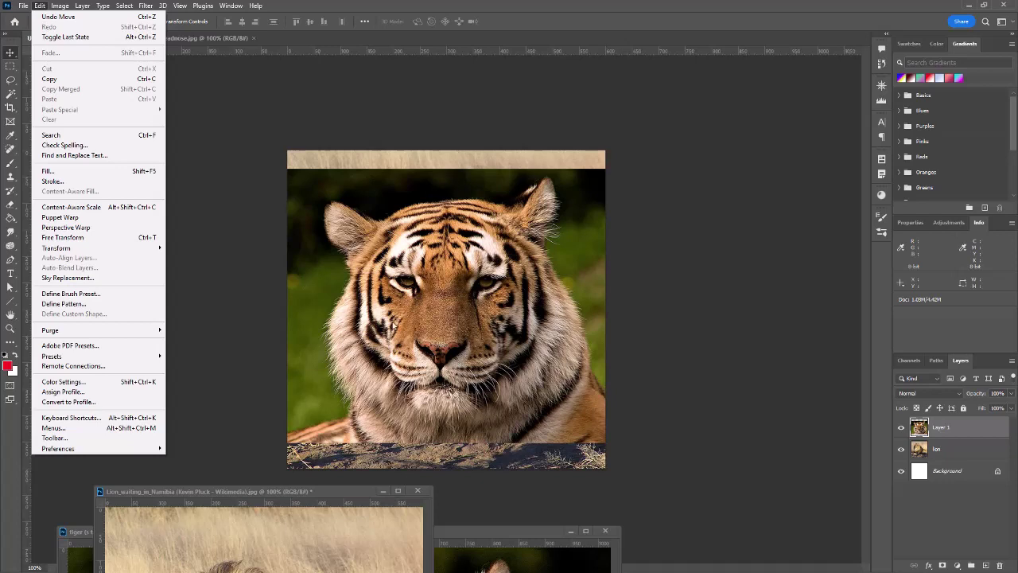
pyautogui.moveTo(57, 8)
pyautogui.click(40, 6)
pyautogui.click(40, 7)
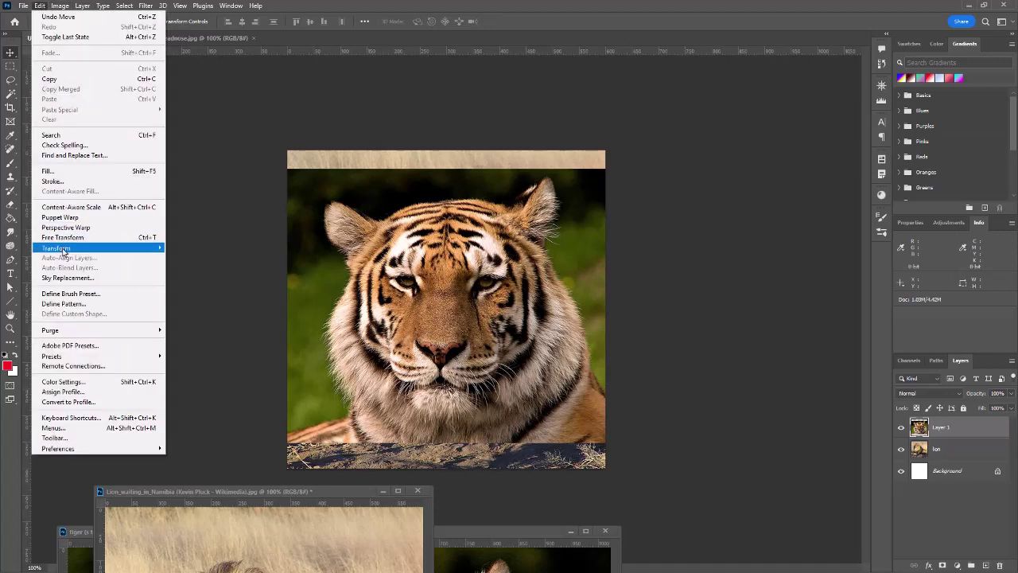
pyautogui.moveTo(65, 249)
pyautogui.click(219, 272)
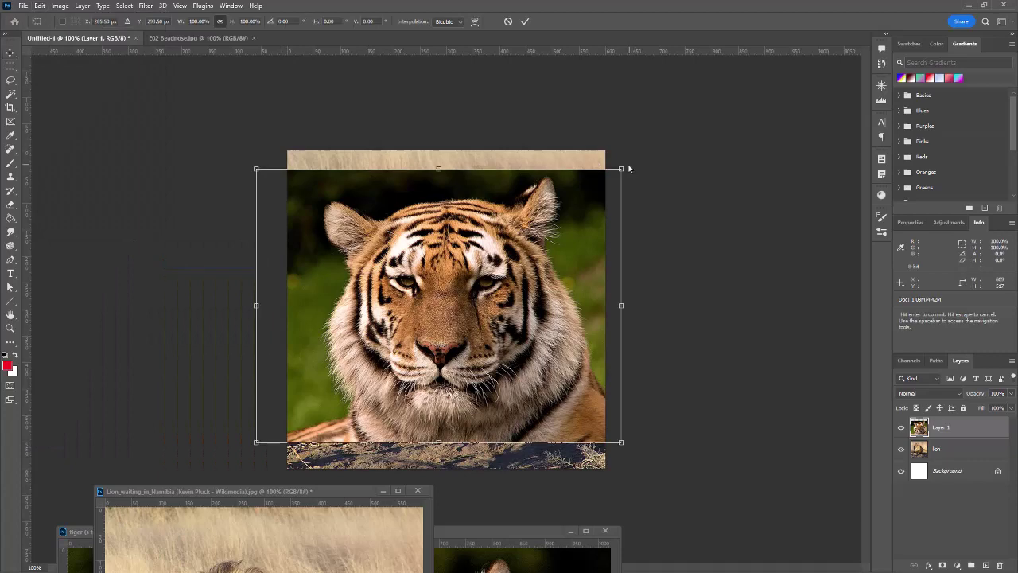
pyautogui.moveTo(630, 167); pyautogui.dragTo(654, 142)
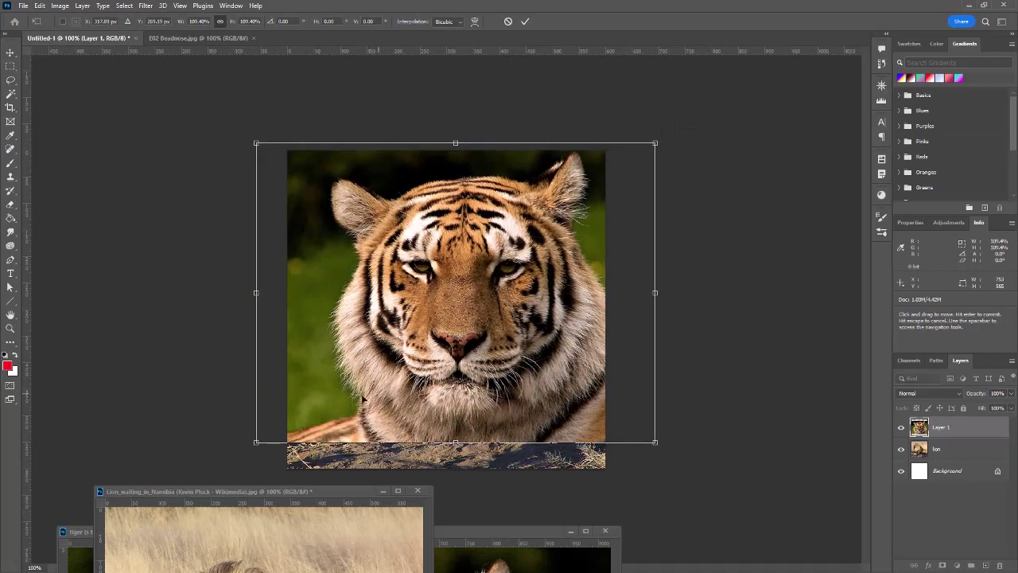
pyautogui.moveTo(256, 442); pyautogui.dragTo(219, 474)
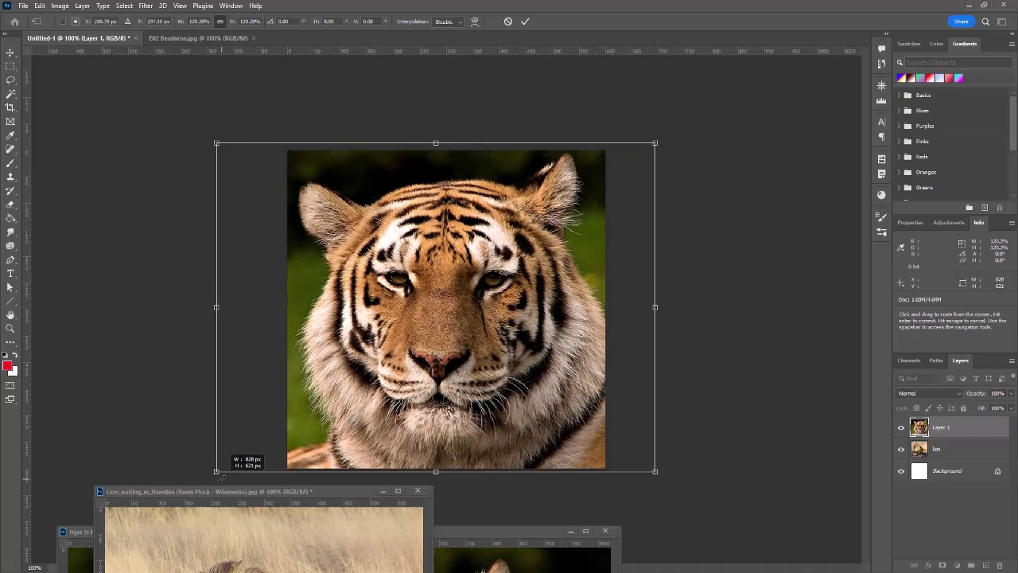
pyautogui.moveTo(441, 300); pyautogui.dragTo(433, 296)
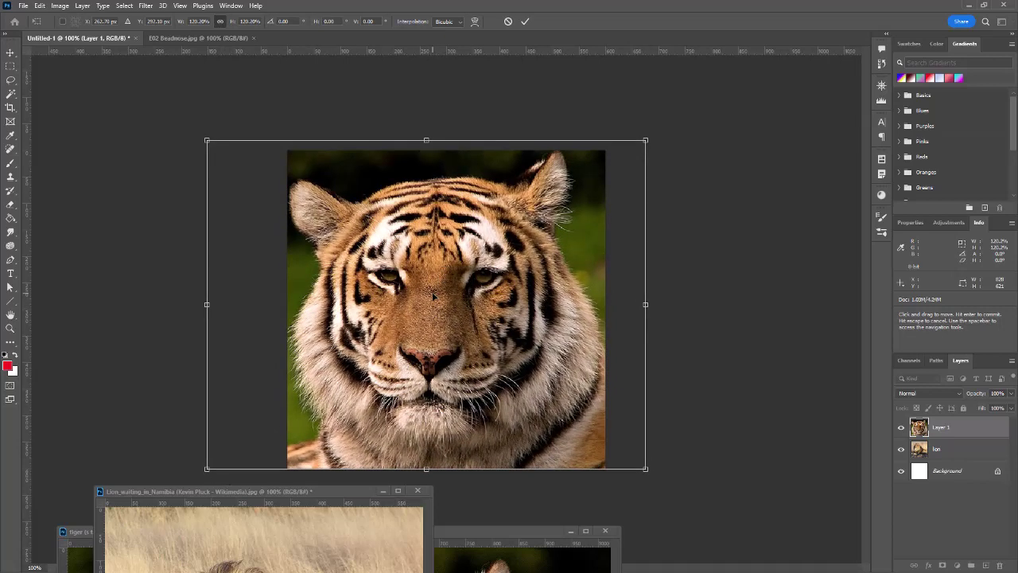
pyautogui.press('Return')
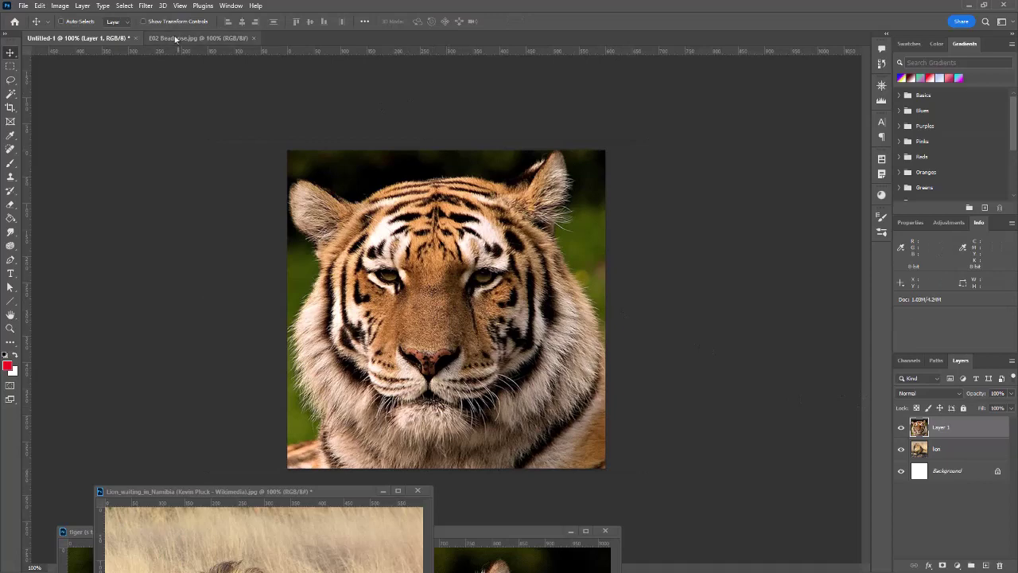
# Step: Float the bear image, copy its layer into the 600 by 600 px document, and reposition it so the bear sits near the canvas center
pyautogui.moveTo(181, 40); pyautogui.dragTo(99, 517)
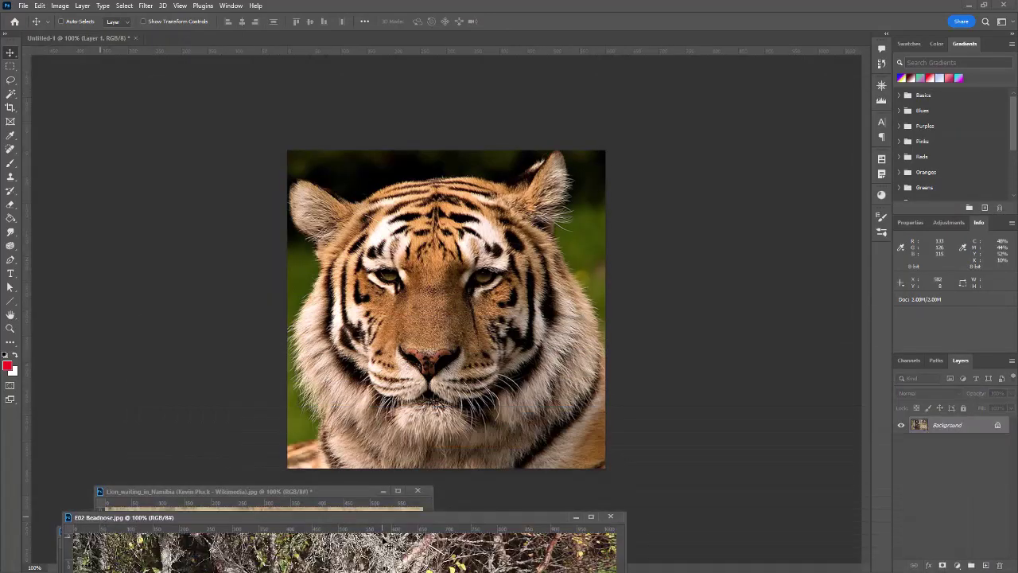
pyautogui.moveTo(930, 428); pyautogui.dragTo(470, 293)
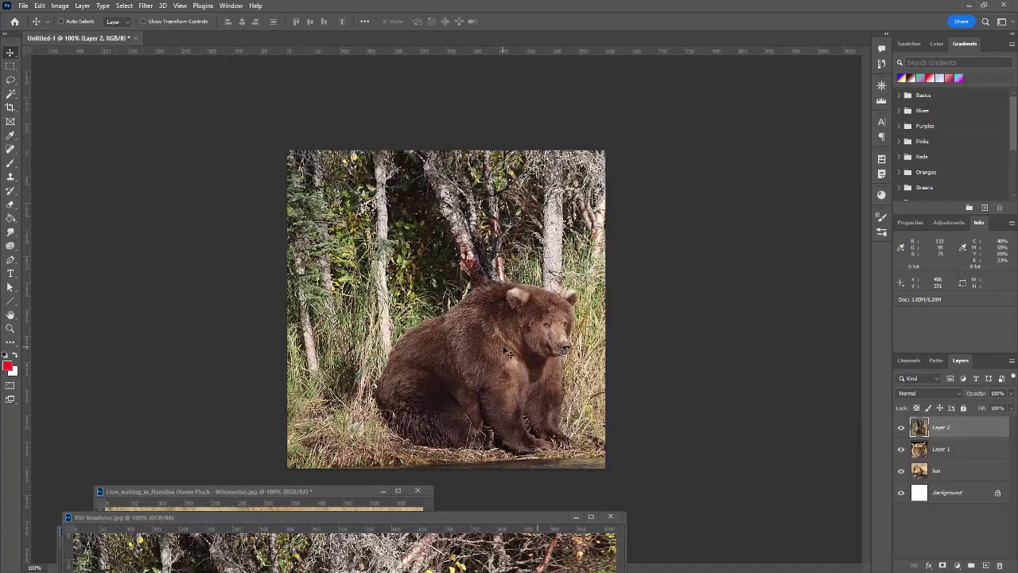
pyautogui.moveTo(507, 350); pyautogui.dragTo(442, 312)
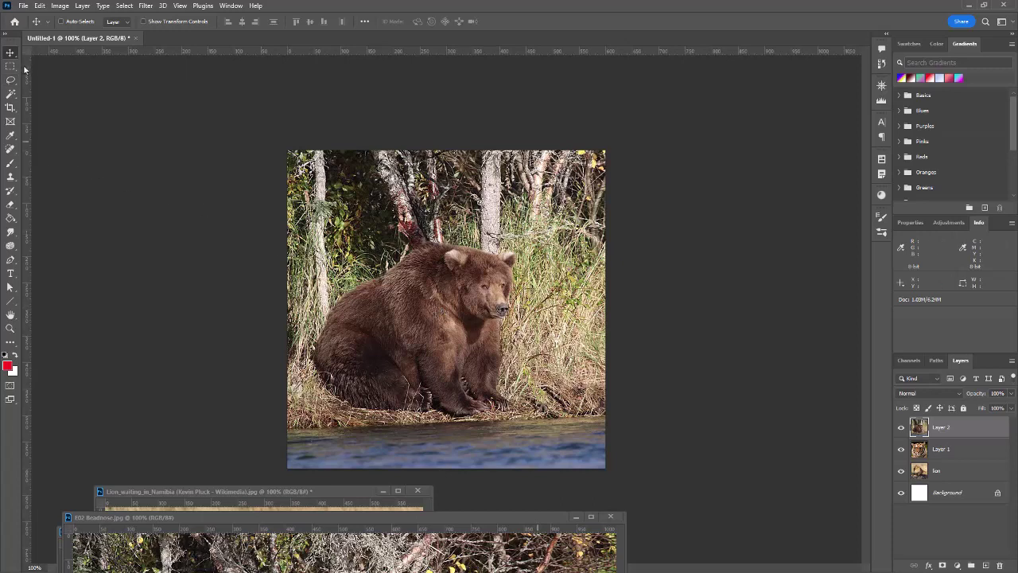
# Step: Enlarge the bear layer slightly in proportion and position it so the bear stays framed and the canvas is fully covered
pyautogui.click(38, 6)
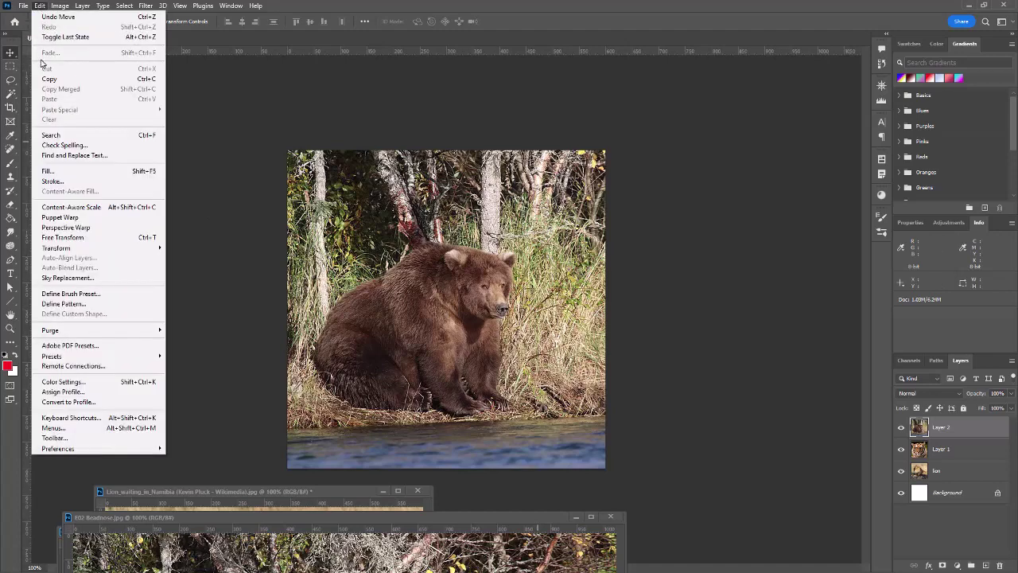
pyautogui.moveTo(98, 247)
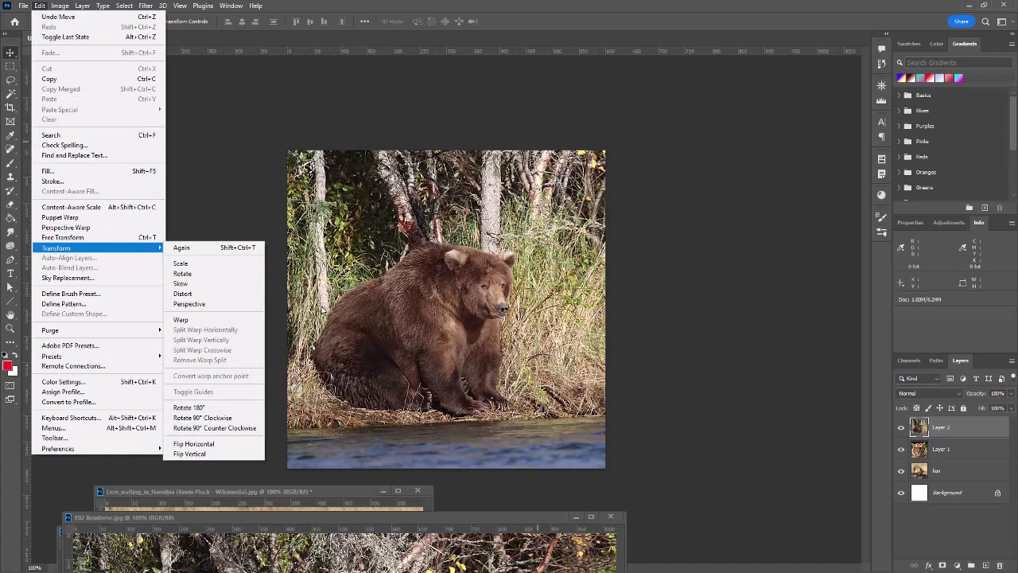
pyautogui.click(205, 264)
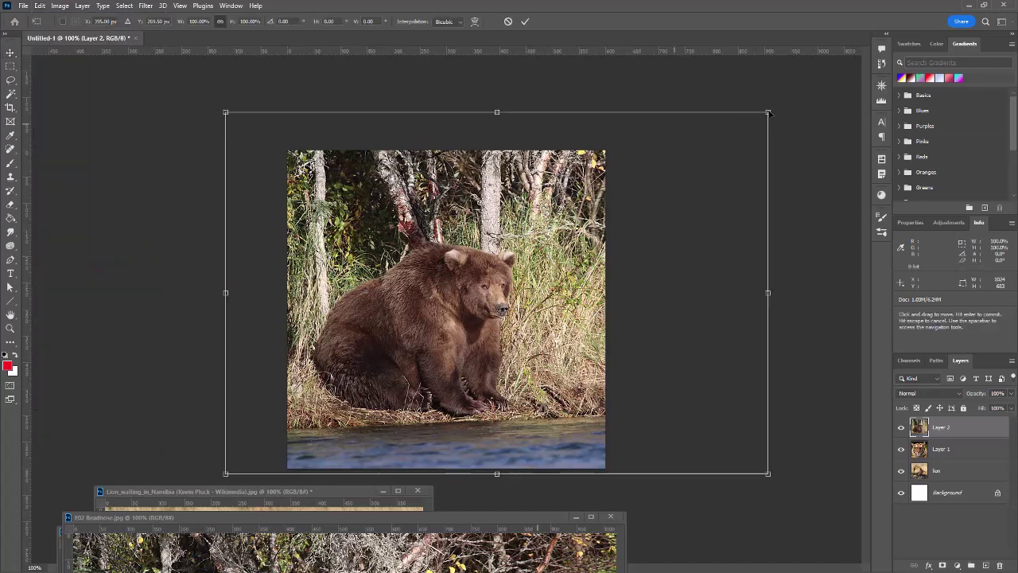
pyautogui.moveTo(780, 104); pyautogui.dragTo(831, 70)
pyautogui.press('Escape')
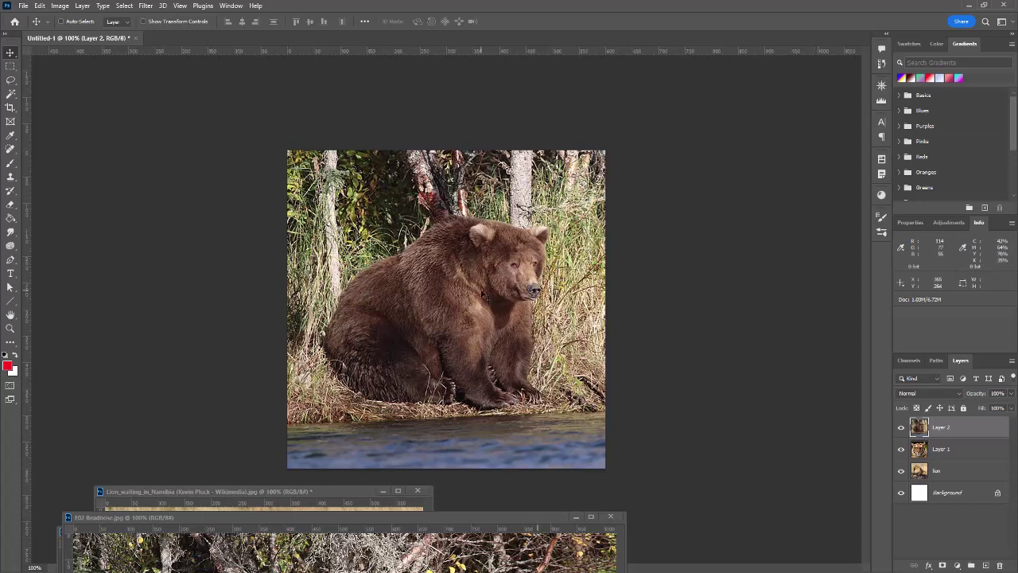
# Step: Activate the Horizontal Type tool and set the text color to a near-white tint
pyautogui.click(10, 273)
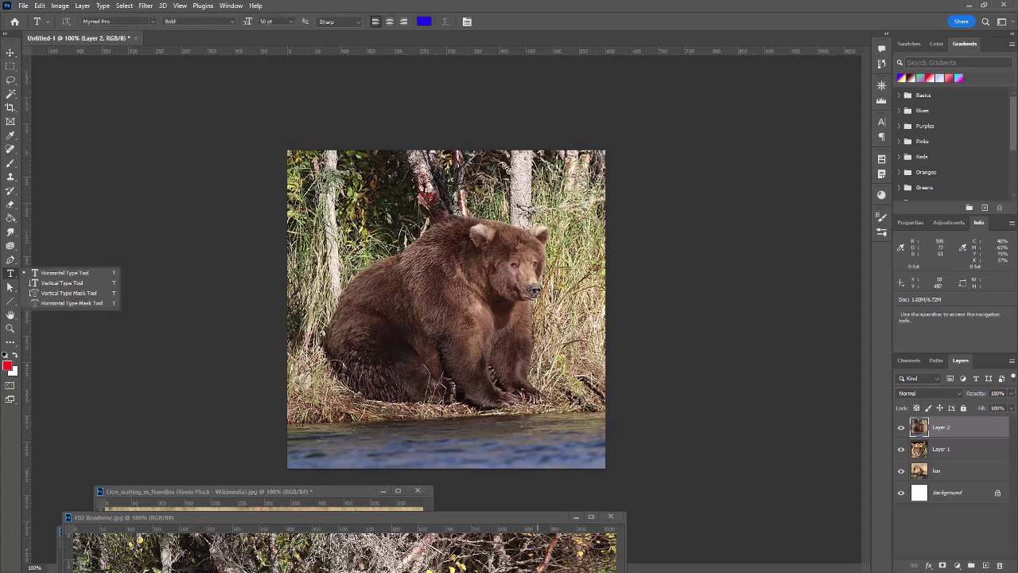
pyautogui.click(58, 277)
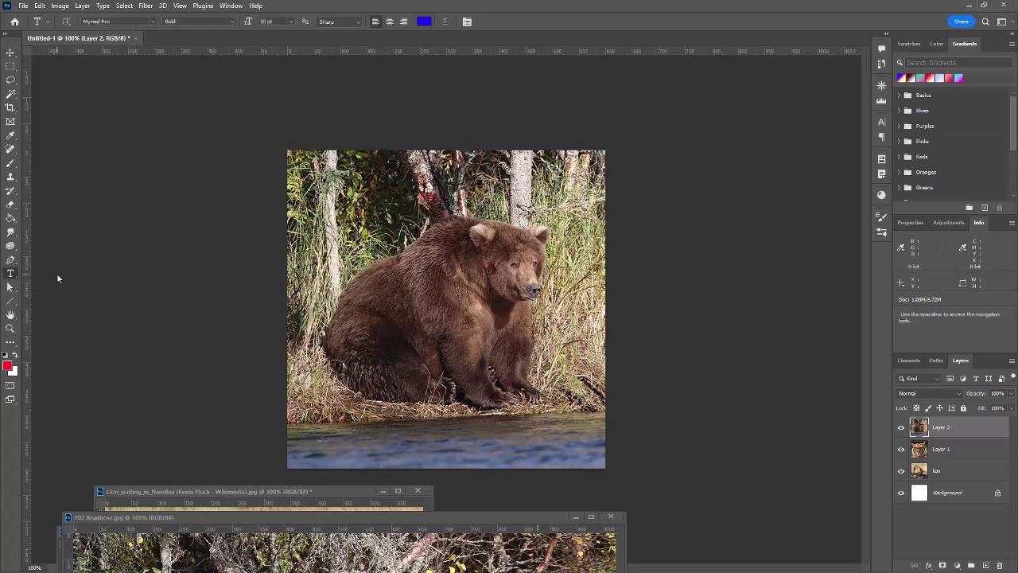
pyautogui.click(423, 22)
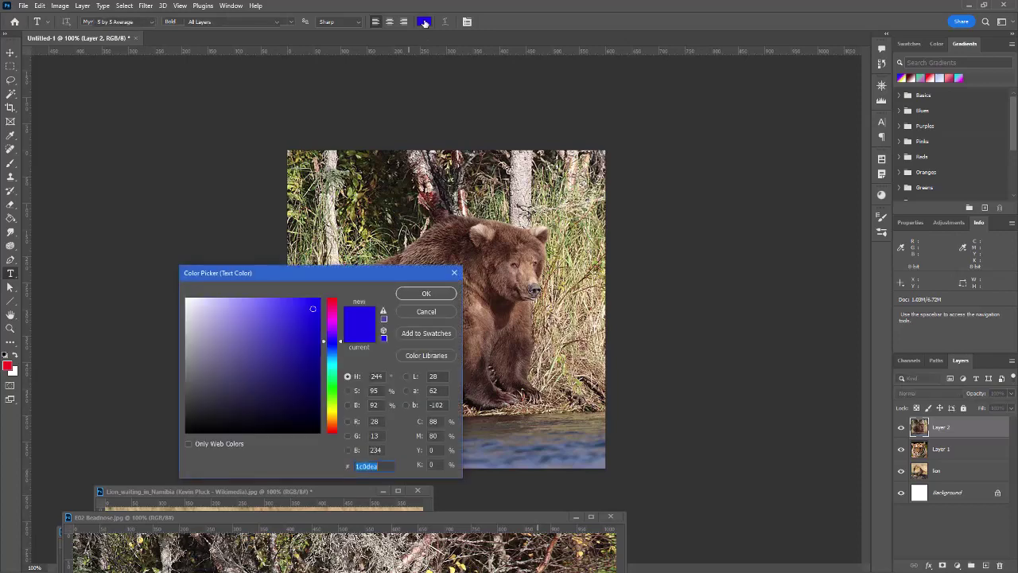
pyautogui.click(189, 304)
pyautogui.click(445, 293)
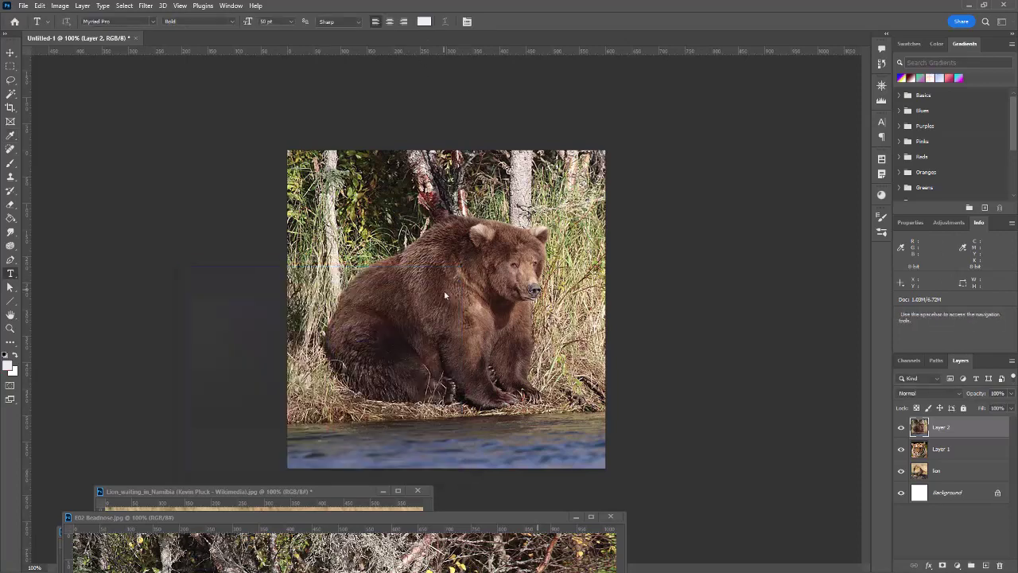
# Step: Add the 18 pt caption "Photo: Katmai National Park and Preserve" over the water and move it close to the bear image's lower-left corner
pyautogui.click(324, 453)
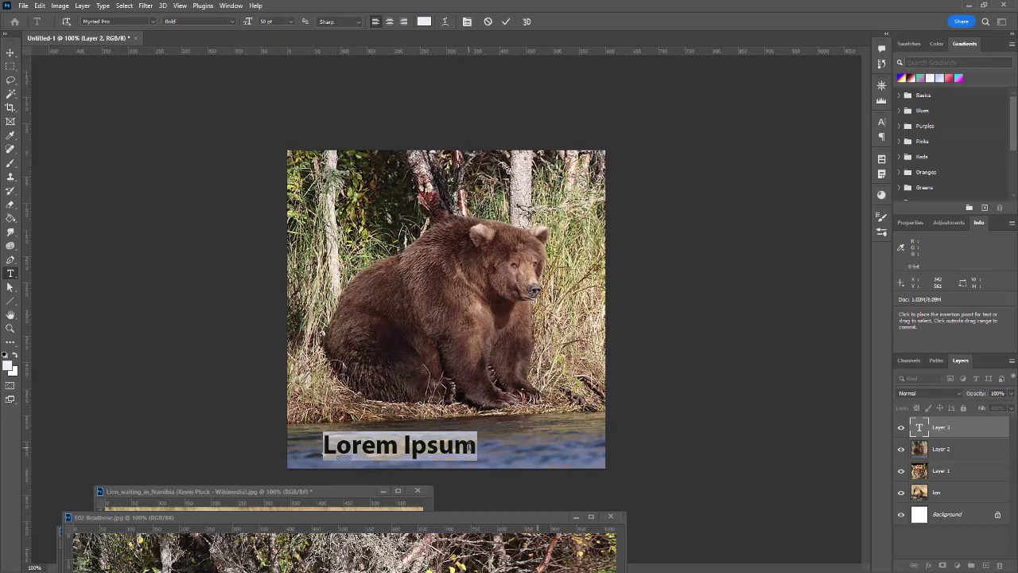
pyautogui.click(291, 21)
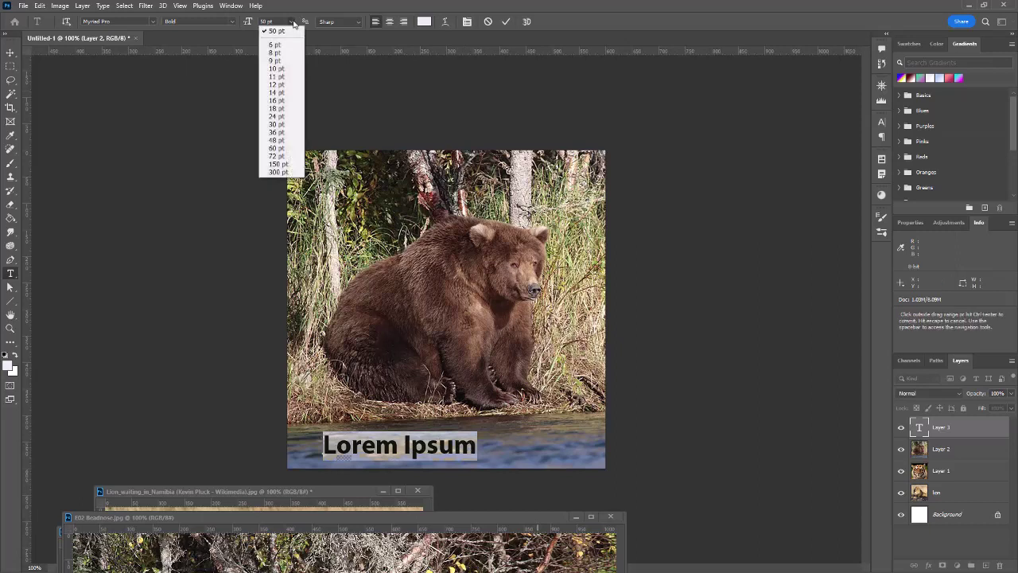
pyautogui.click(285, 109)
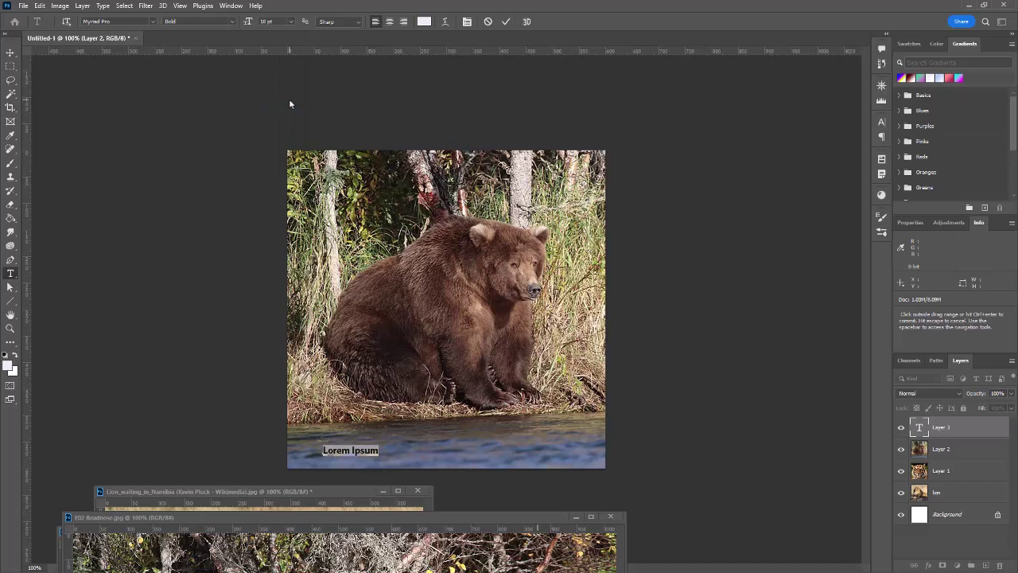
pyautogui.press('ctrl')
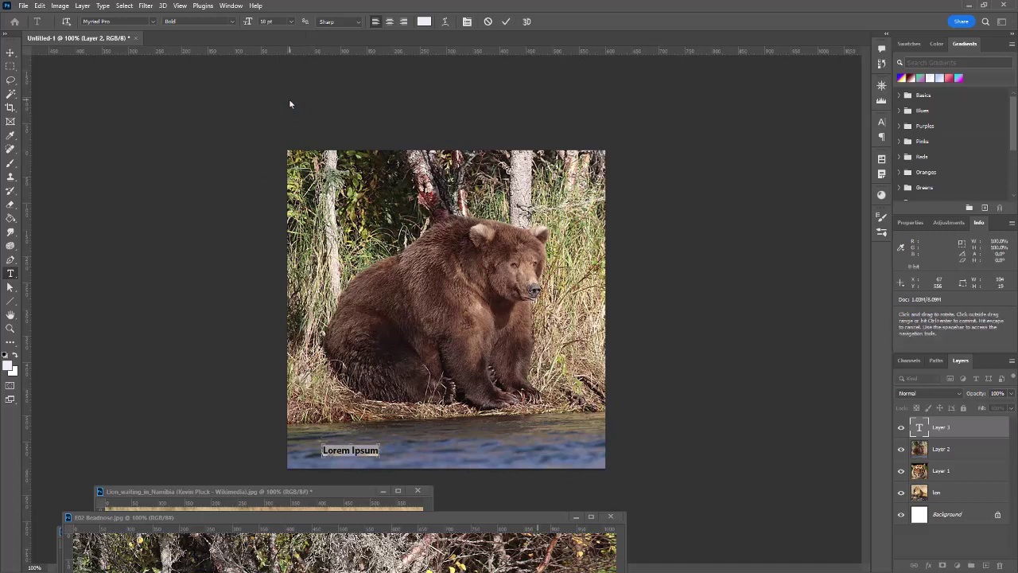
pyautogui.write('Photo: Katmai National Park and Preserve')
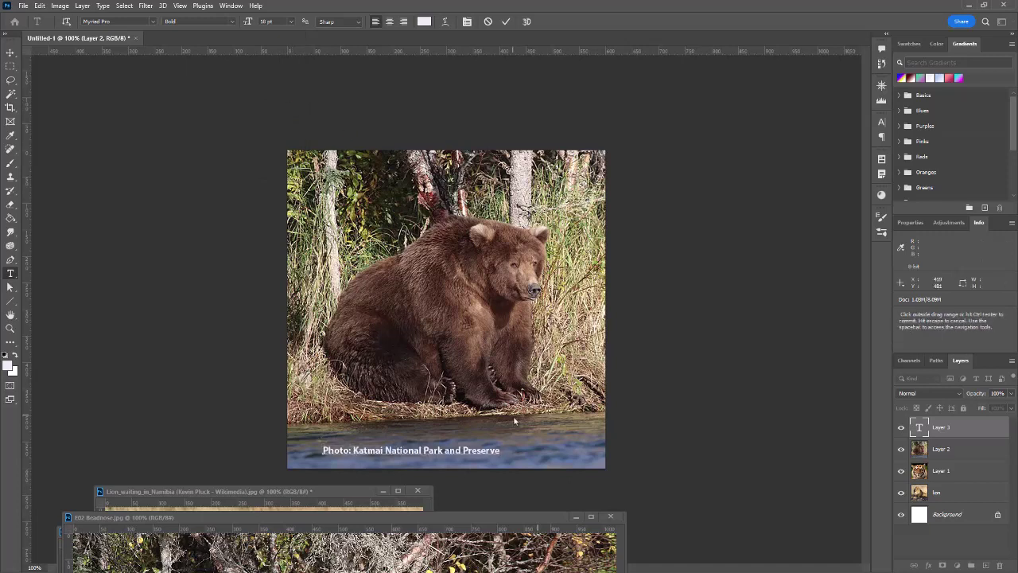
pyautogui.click(10, 53)
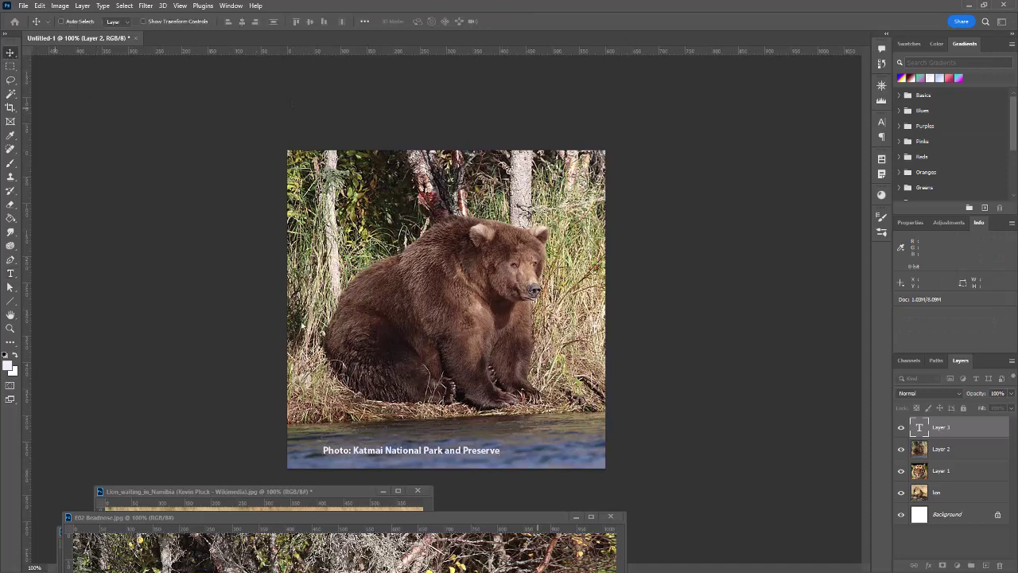
pyautogui.moveTo(437, 455); pyautogui.dragTo(411, 458)
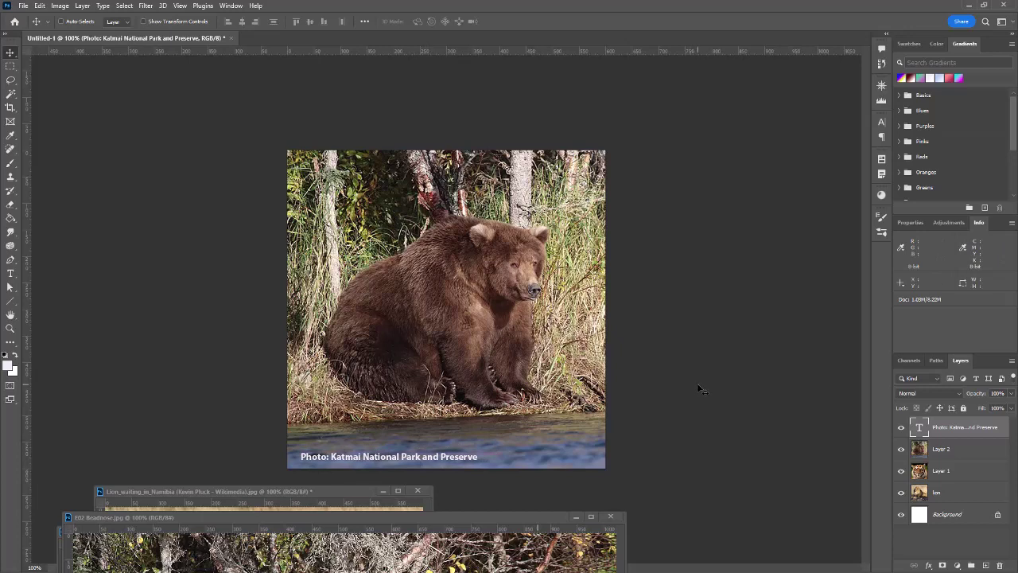
# Step: Merge the Katmai caption with the bear image layer and rename the merged layer Bear
pyautogui.click(951, 450)
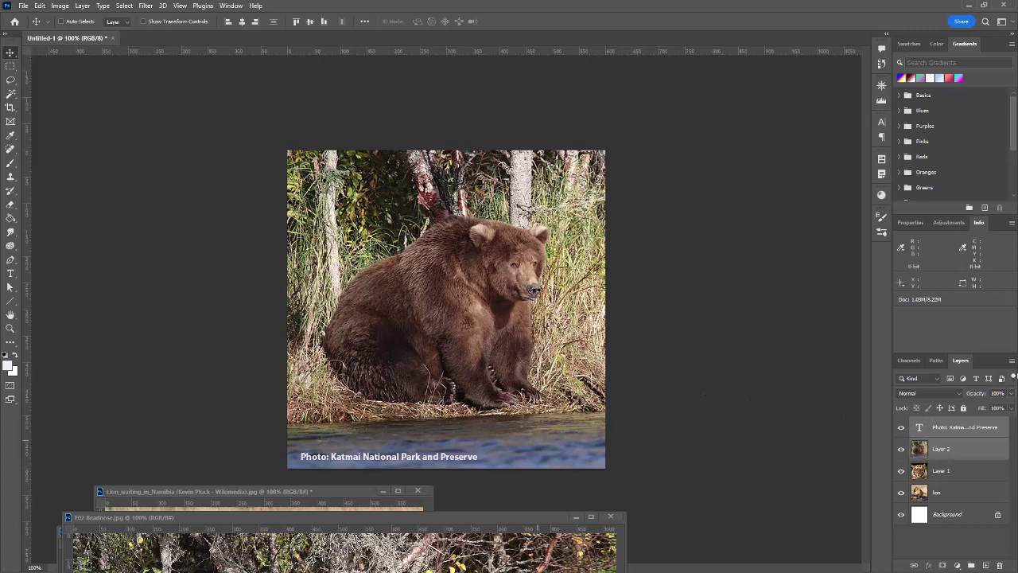
pyautogui.click(1011, 360)
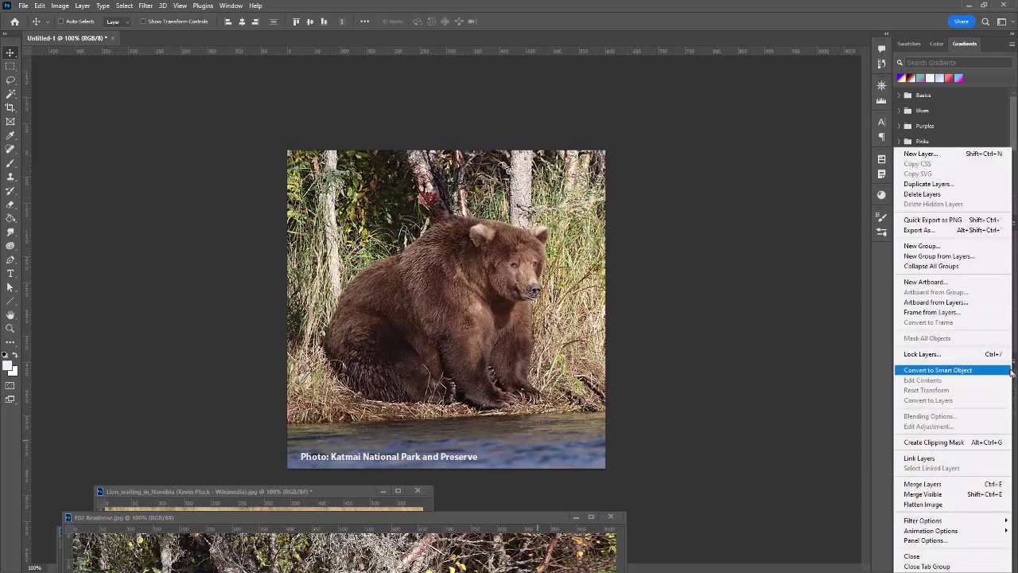
pyautogui.click(955, 485)
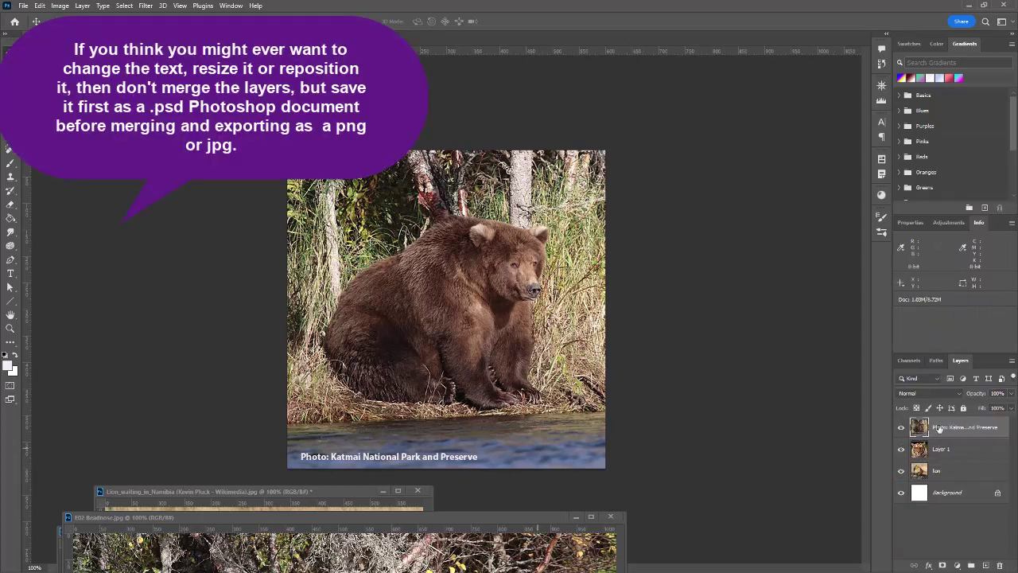
pyautogui.doubleClick(940, 428)
pyautogui.write('Bear')
pyautogui.press('Return')
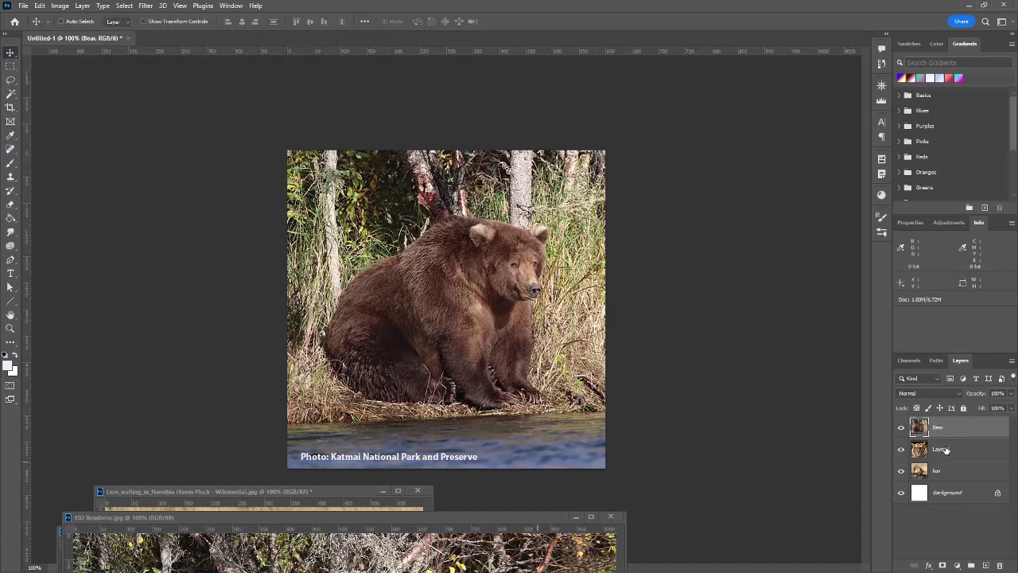
# Step: Hide the Bear layer and add a caption crediting the photographer and Wikipedia near the tiger image's lower-left corner, directly above the tiger layer
pyautogui.click(945, 453)
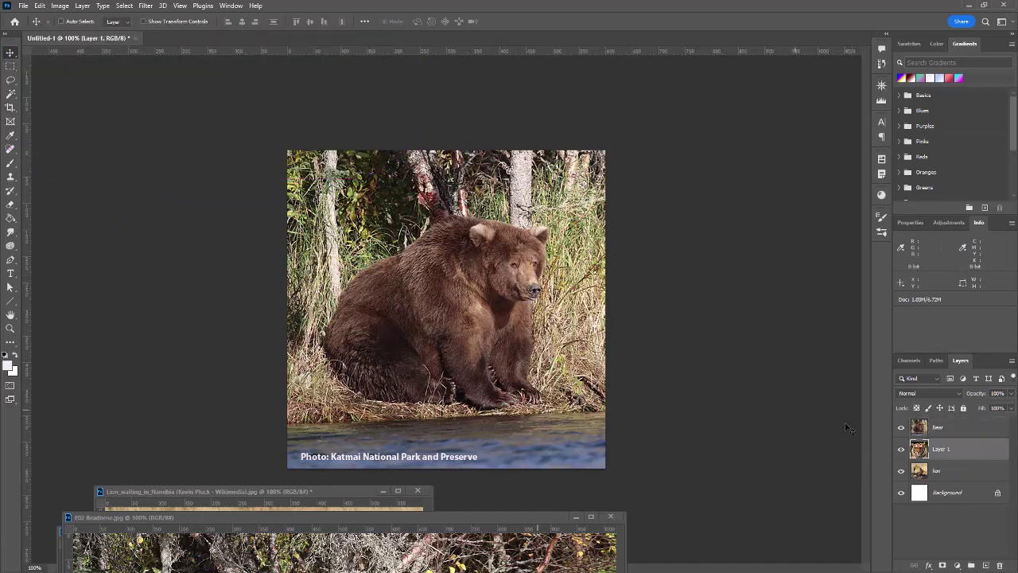
pyautogui.click(901, 428)
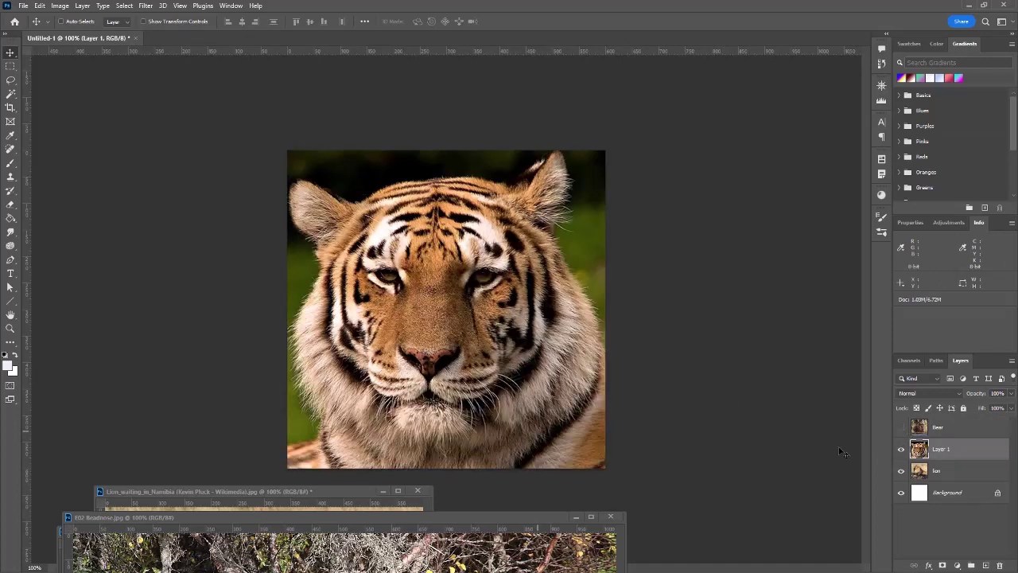
pyautogui.click(10, 274)
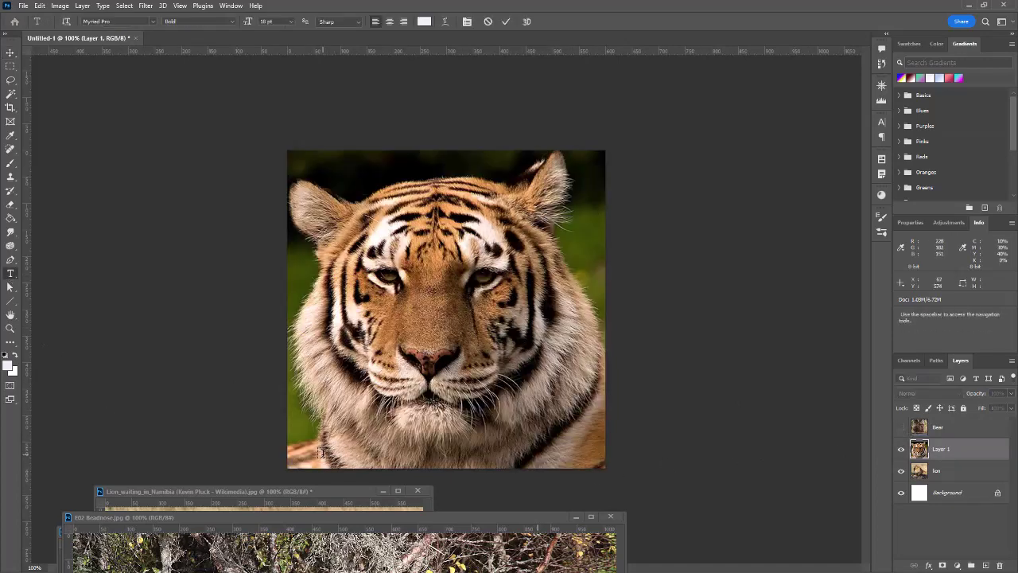
pyautogui.click(321, 451)
pyautogui.write('Photo by S. Taheri (')
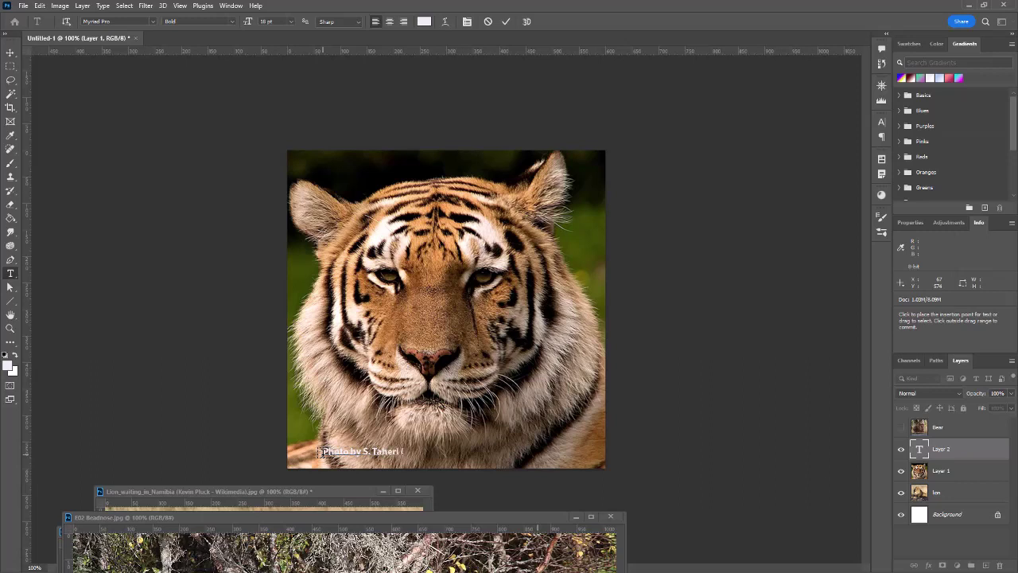
pyautogui.write('Wikipedia')
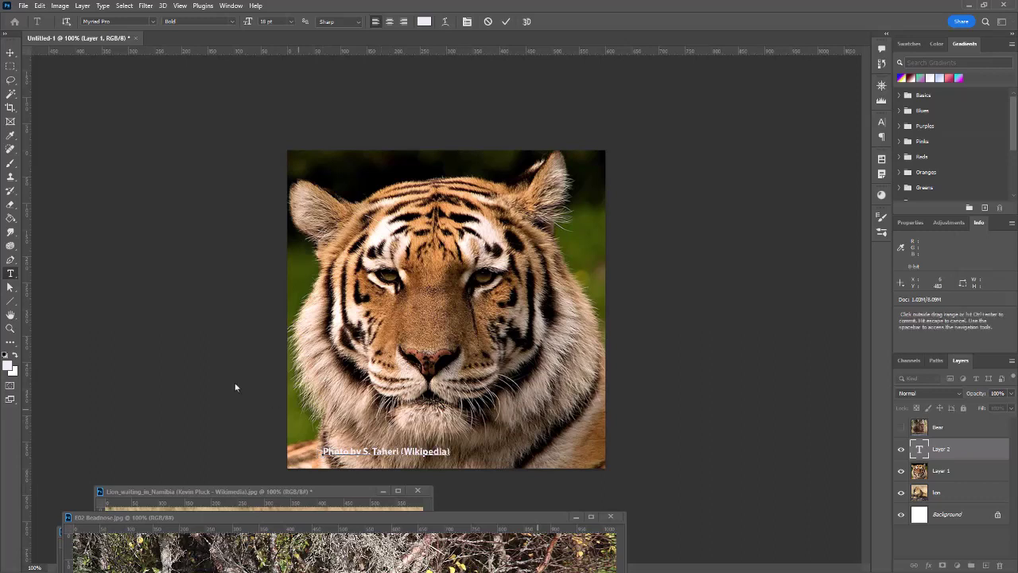
pyautogui.click(10, 52)
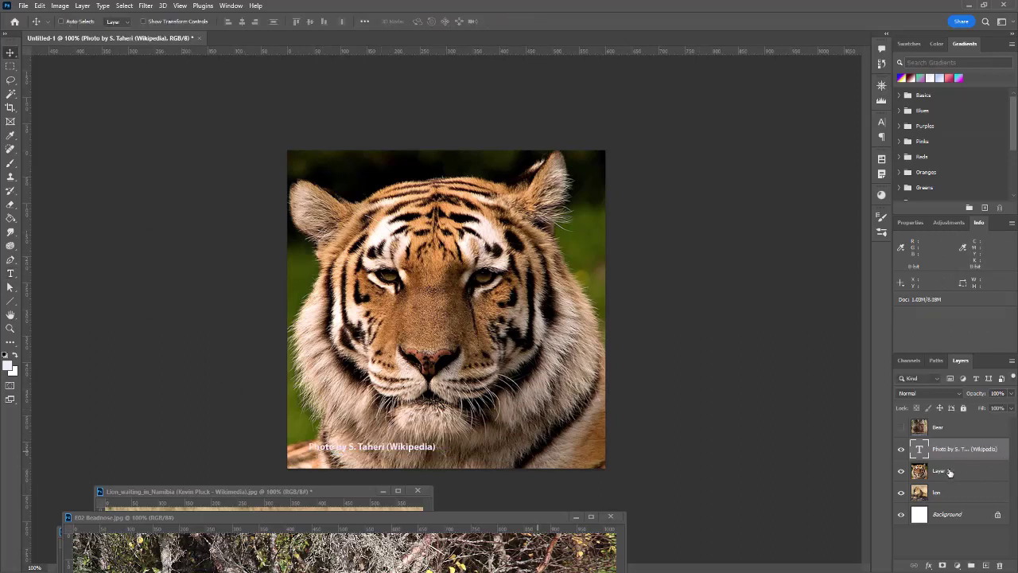
# Step: Merge the photo credit caption with the tiger image layer and rename the merged layer Tiger
pyautogui.keyDown('shift'); pyautogui.click(948, 473); pyautogui.keyUp('shift')
pyautogui.click(1011, 360)
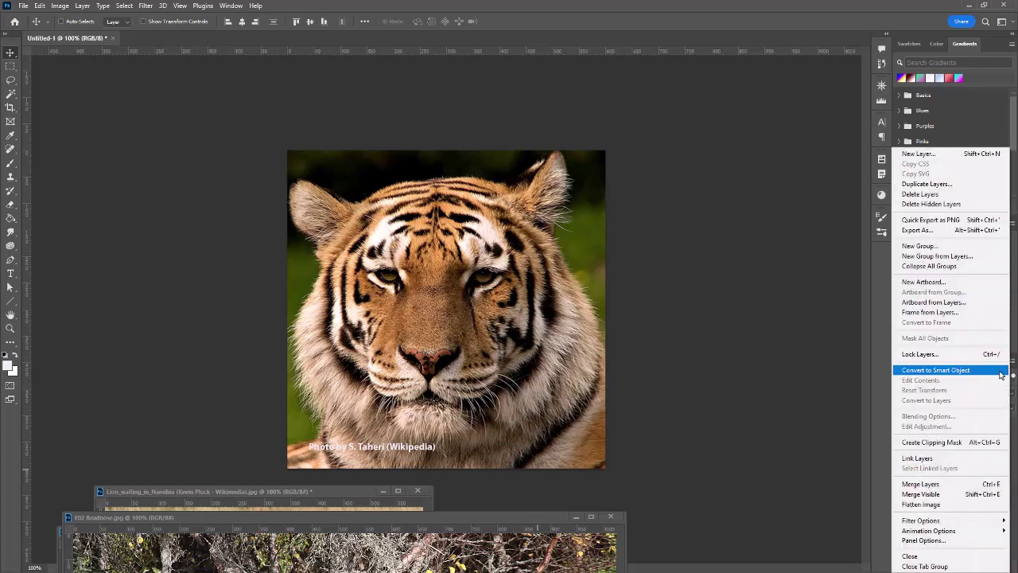
pyautogui.click(938, 485)
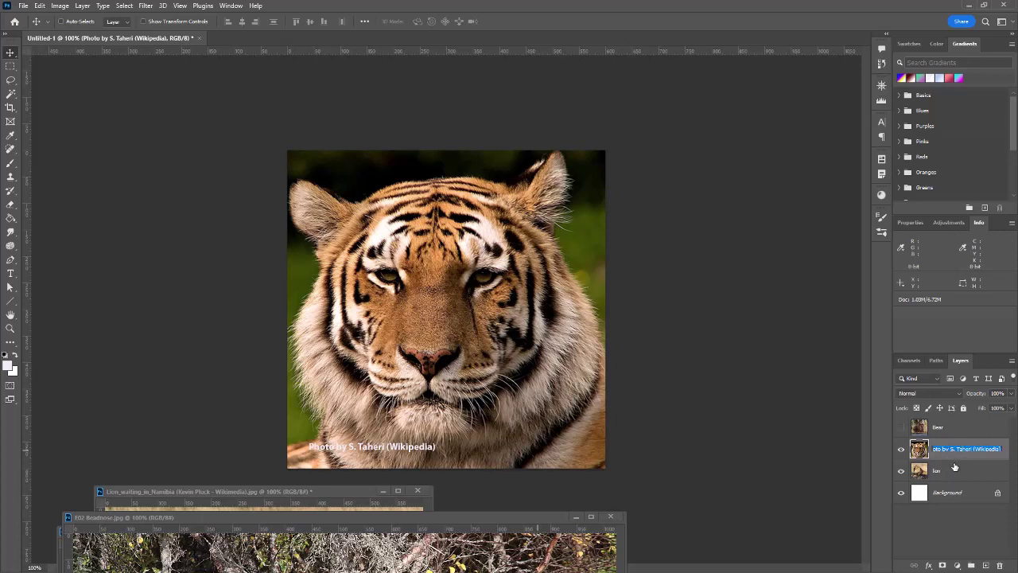
pyautogui.click(954, 467)
pyautogui.doubleClick(952, 448)
pyautogui.write('Tiger')
pyautogui.press('Return')
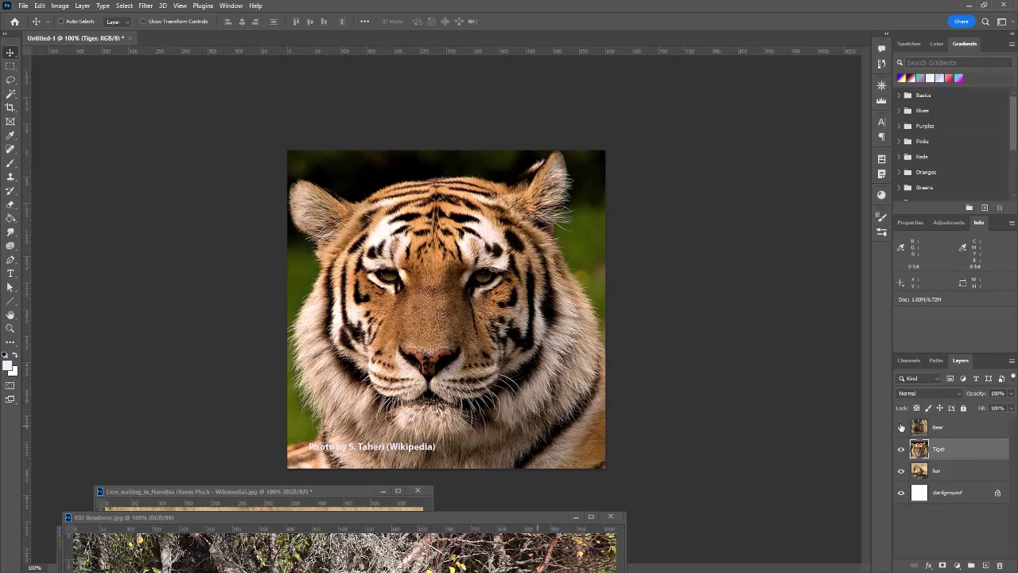
# Step: Show the Bear layer again and view the Save As options for the Photoshop format without saving
pyautogui.click(901, 427)
pyautogui.click(23, 7)
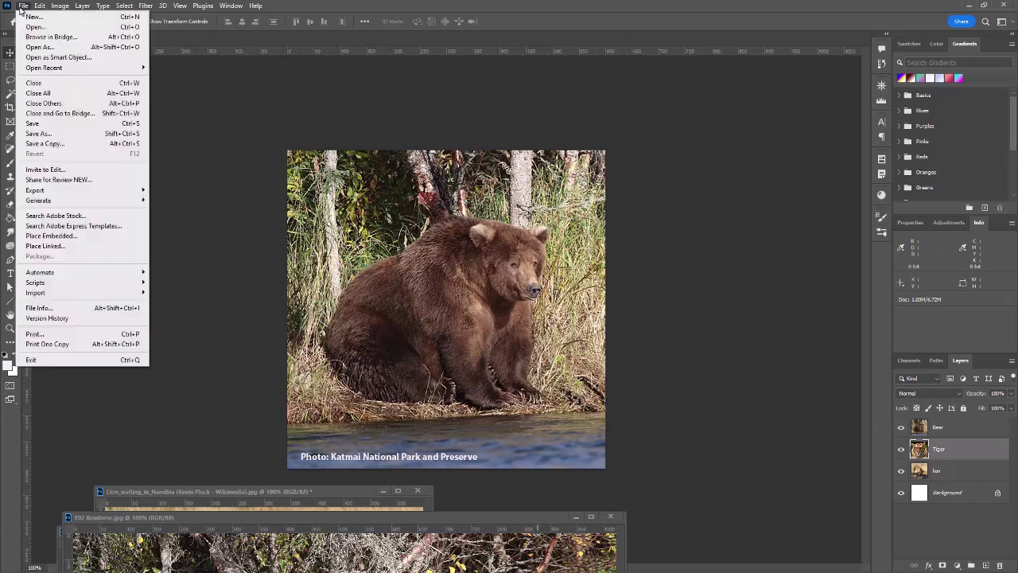
pyautogui.click(38, 134)
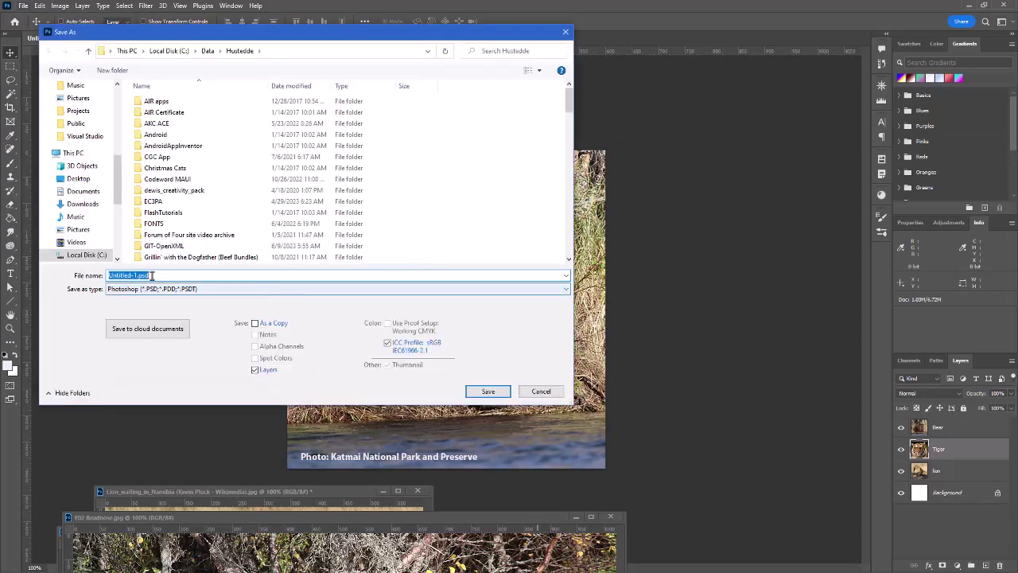
pyautogui.click(552, 392)
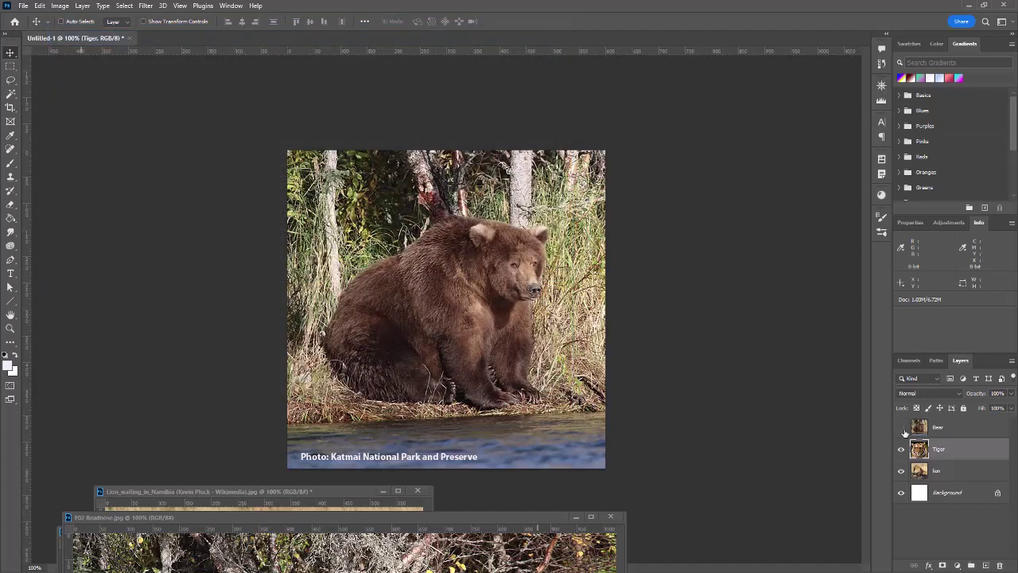
# Step: Hide the Bear and Tiger layers in turn to view the images beneath, and show both layers again
pyautogui.click(902, 428)
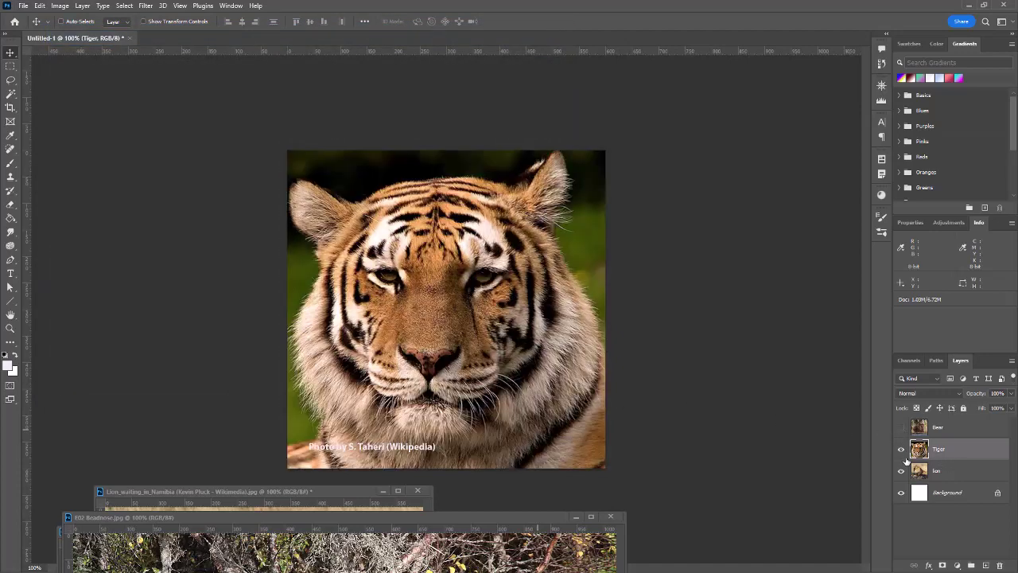
pyautogui.click(901, 450)
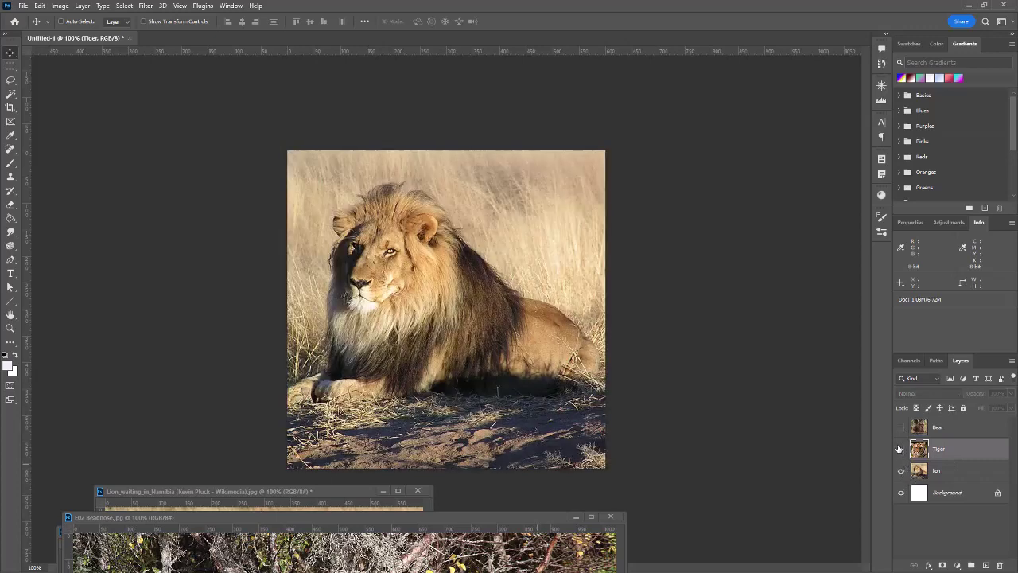
pyautogui.click(901, 449)
pyautogui.click(901, 427)
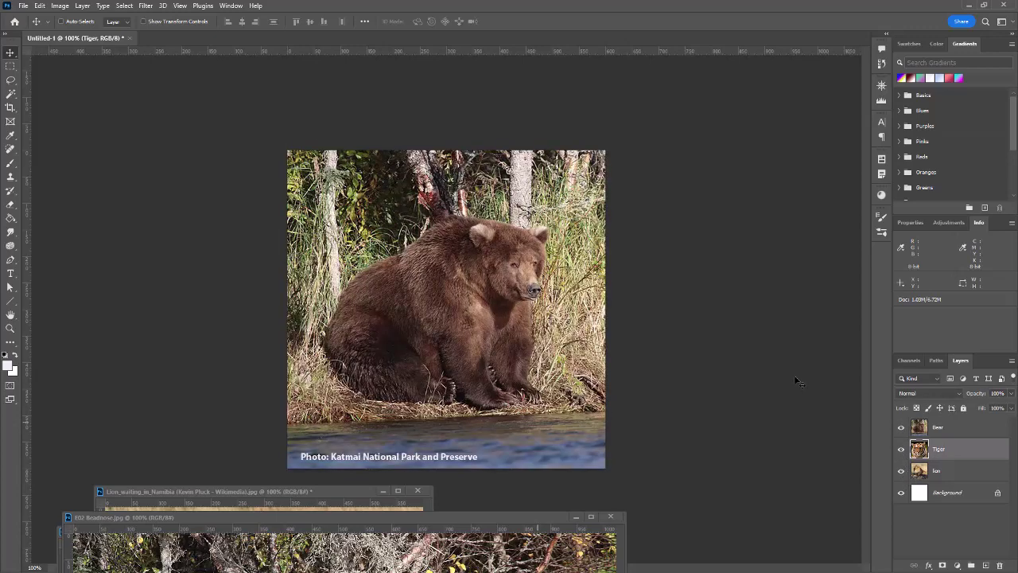
# Step: Start exporting the layers to separate files and choose a new folder named Animals inside Pictures as the destination
pyautogui.click(24, 6)
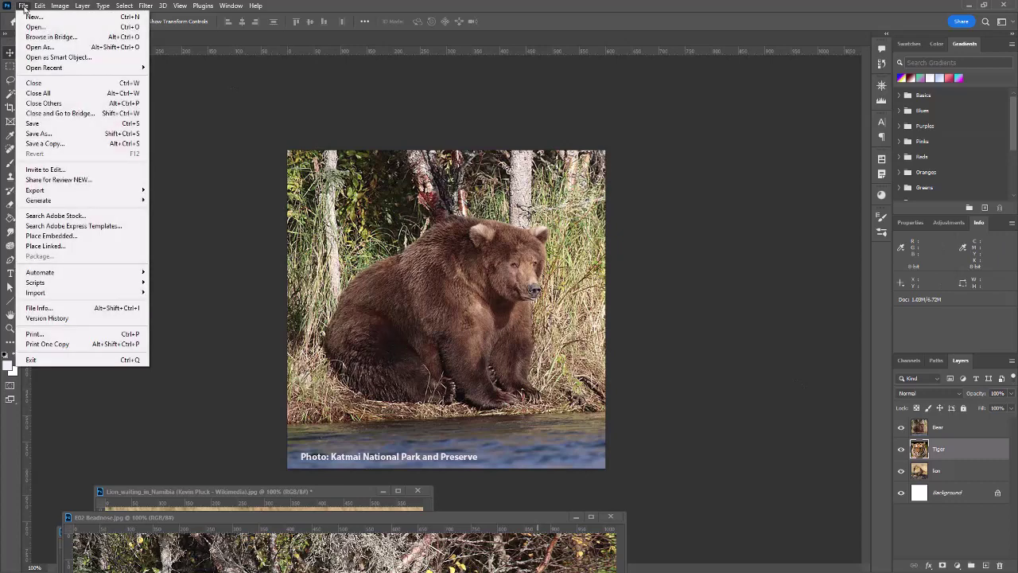
pyautogui.moveTo(54, 195)
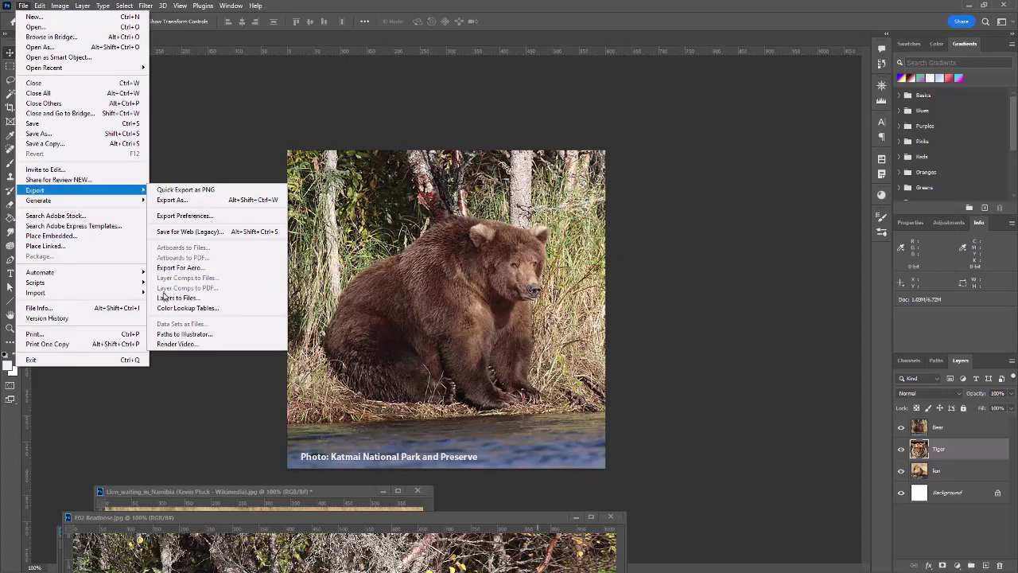
pyautogui.click(189, 299)
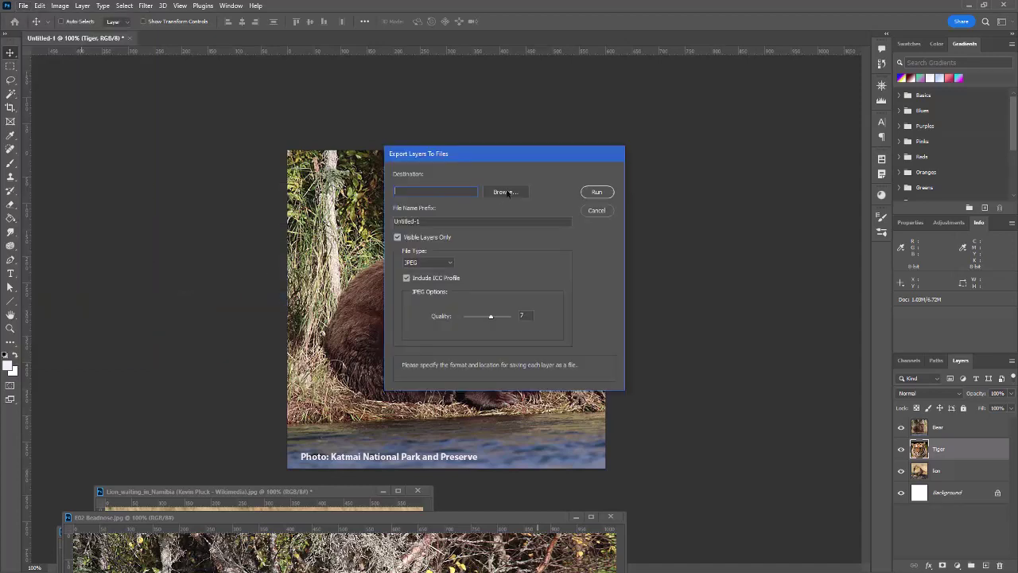
pyautogui.click(507, 192)
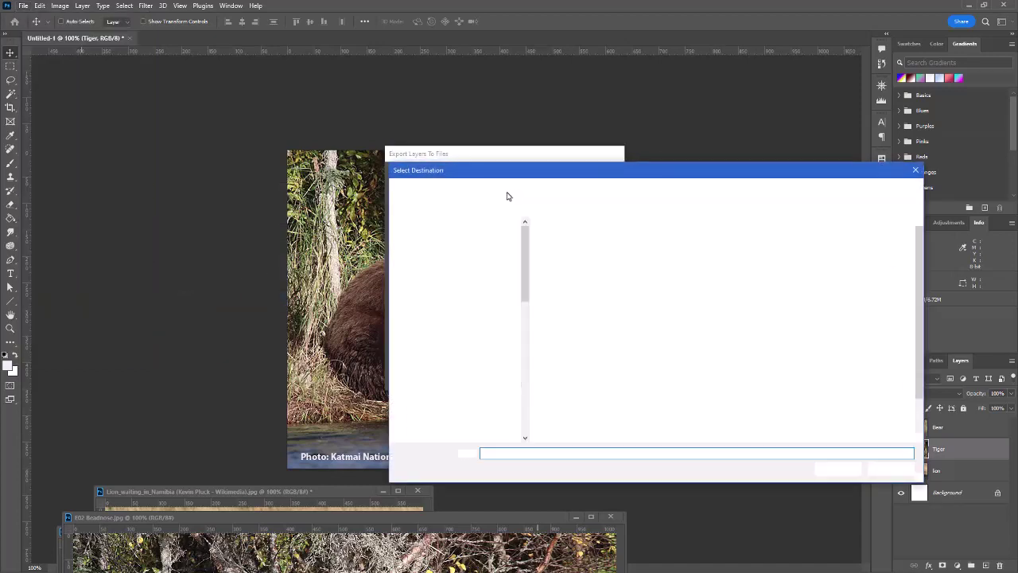
pyautogui.doubleClick(847, 394)
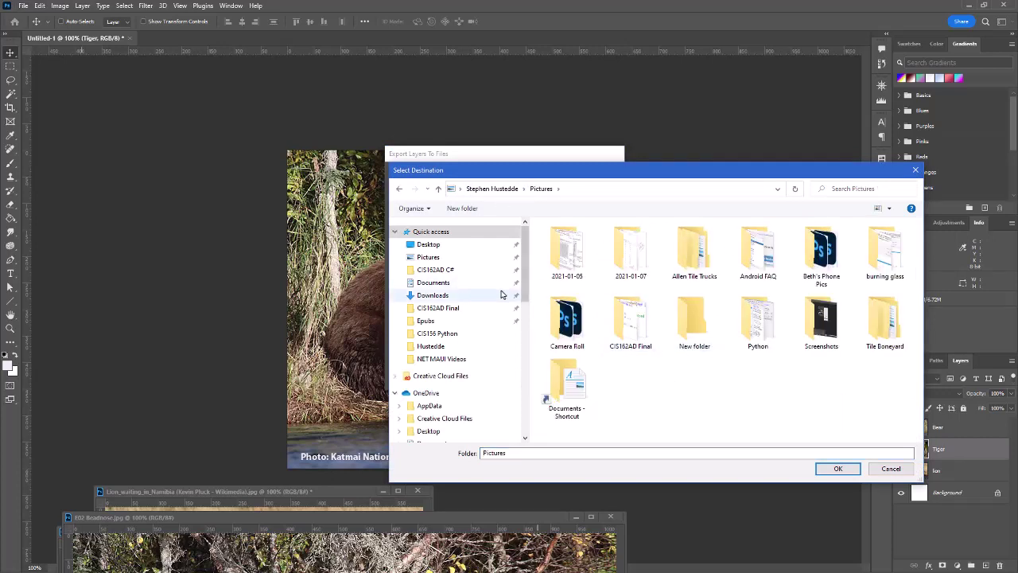
pyautogui.rightClick(656, 382)
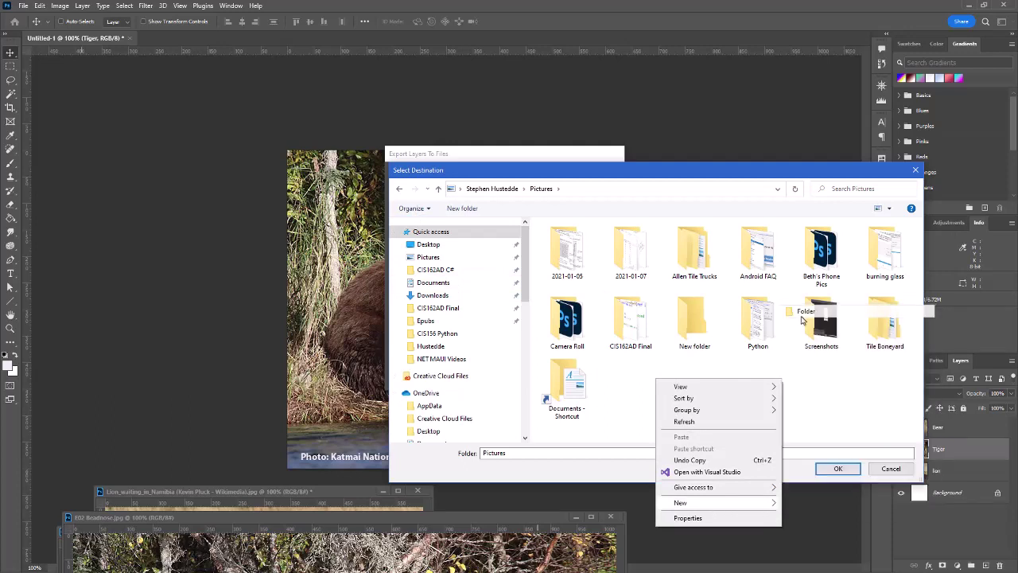
pyautogui.click(708, 366)
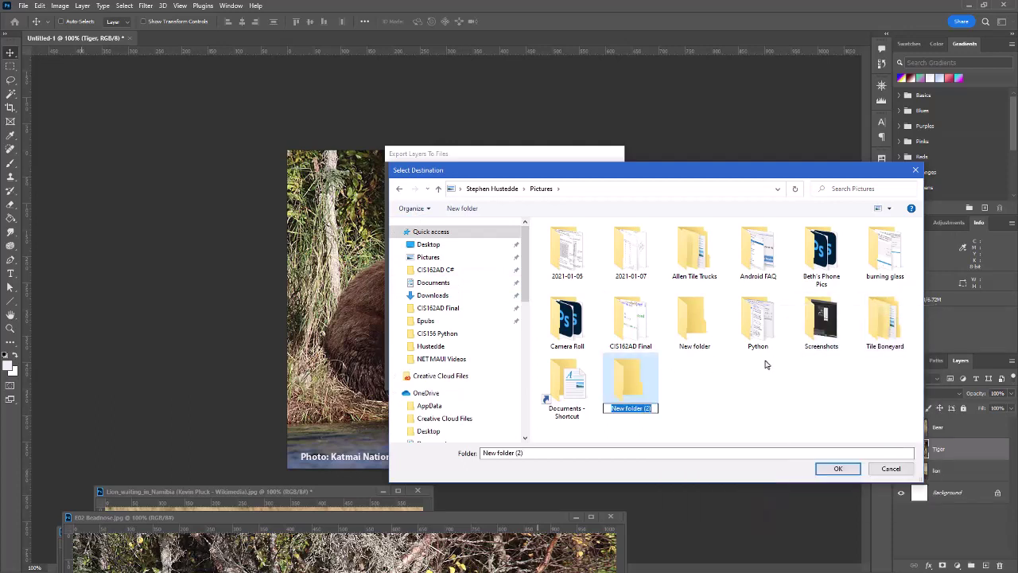
pyautogui.write('Animals')
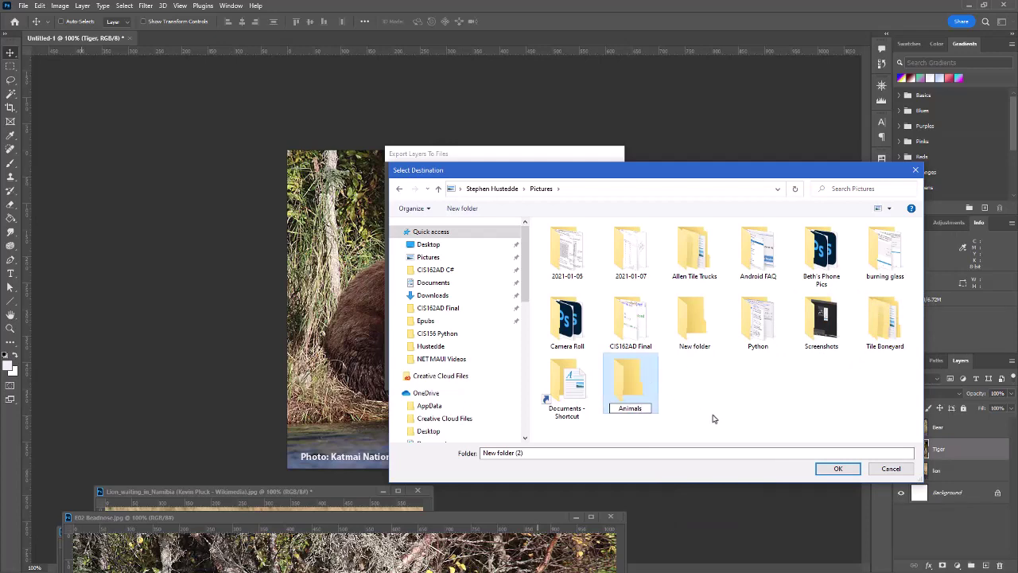
pyautogui.click(837, 468)
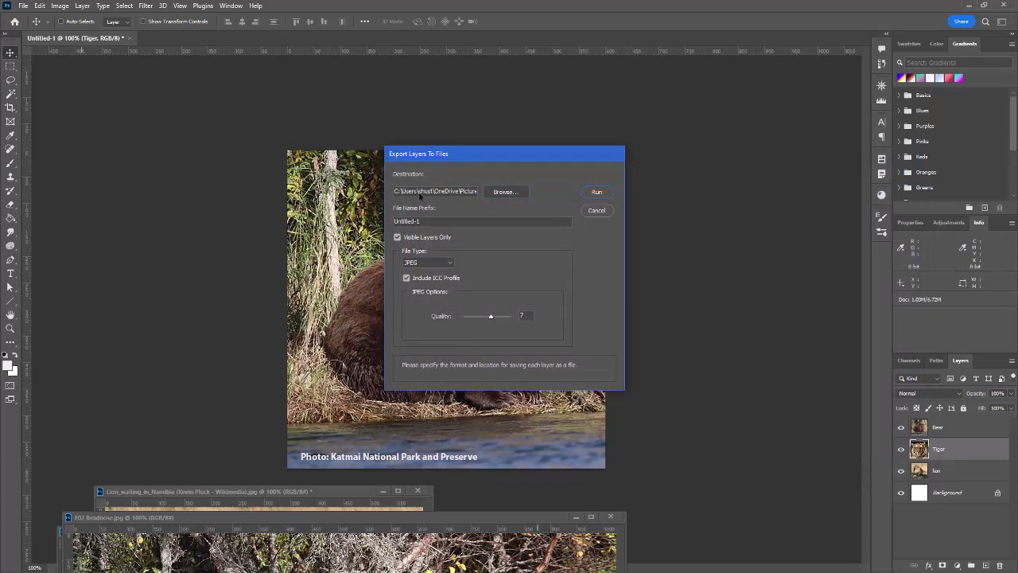
# Step: Set the file name prefix to animal_ and export the visible layers as JPEG files at quality 7
pyautogui.doubleClick(424, 222)
pyautogui.write('abn')
pyautogui.click(901, 495)
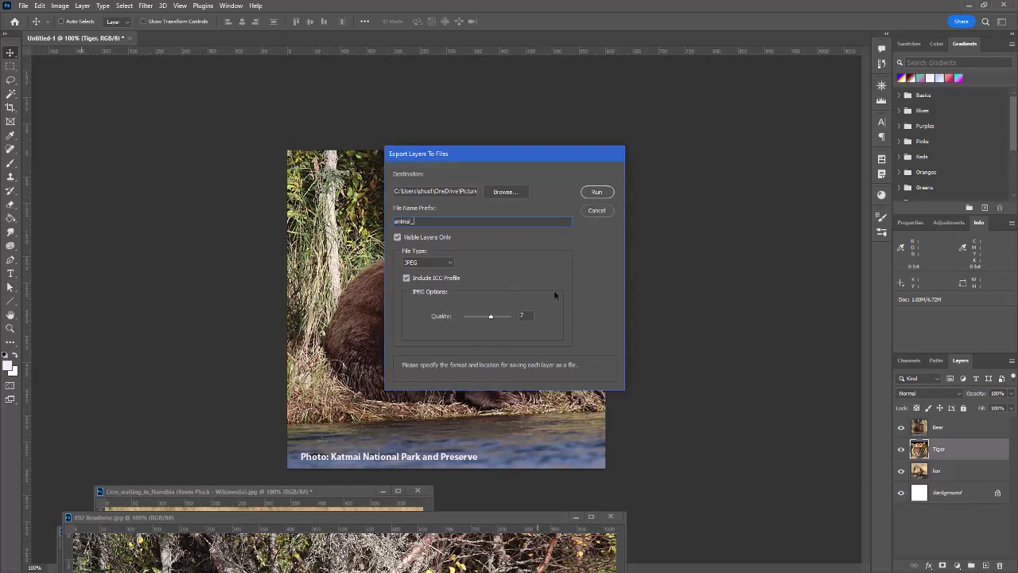
pyautogui.click(598, 192)
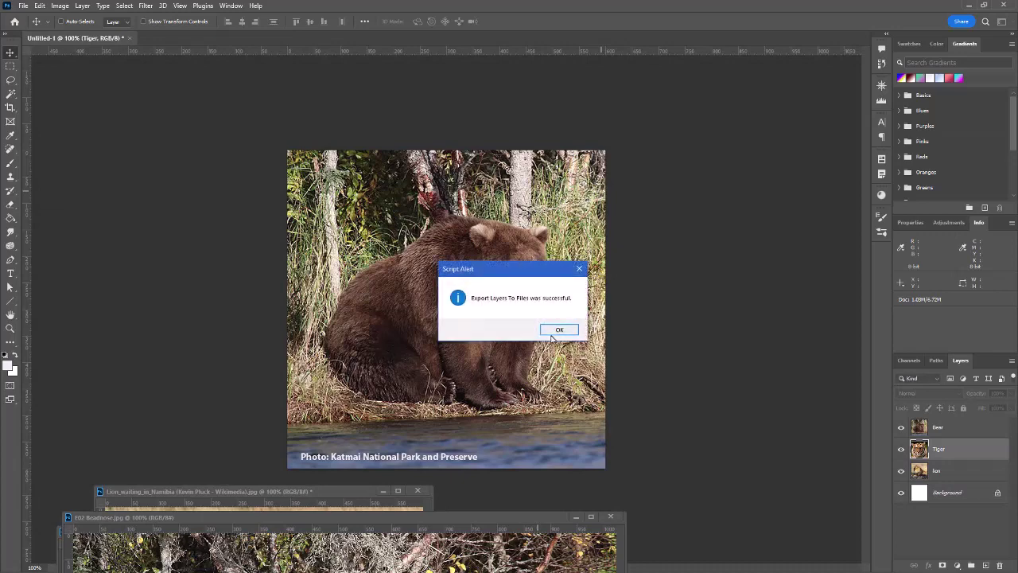
pyautogui.click(559, 330)
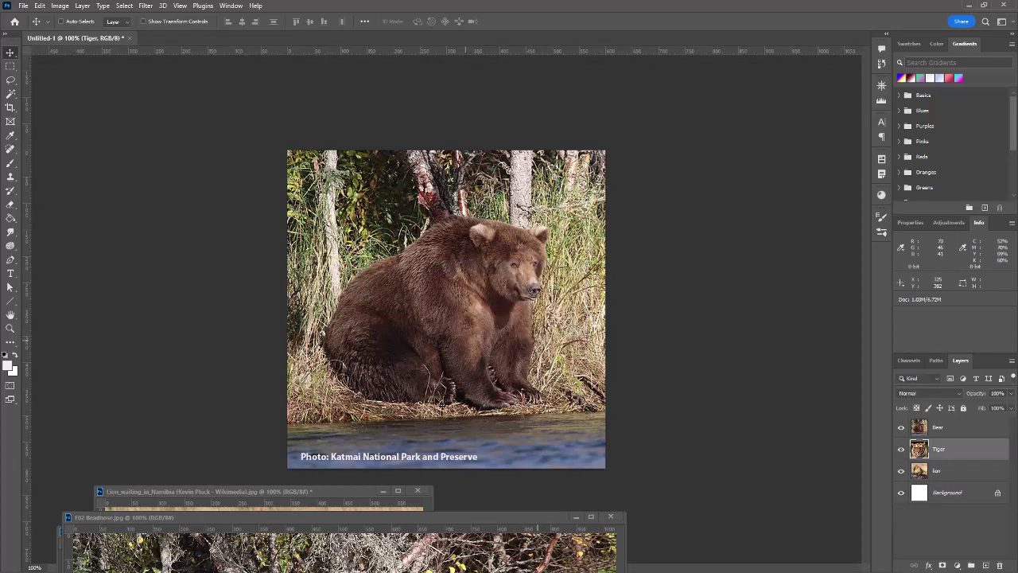
# Step: Switch to File Explorer and open the Animals folder in Pictures to check the exported layer files
pyautogui.hotkey('alt', 'Tab')
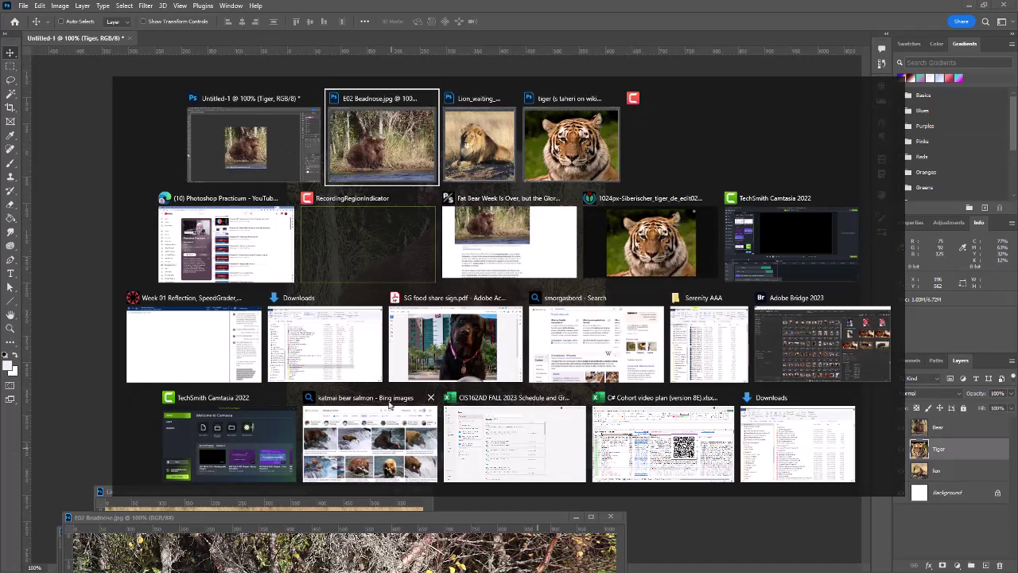
pyautogui.click(326, 342)
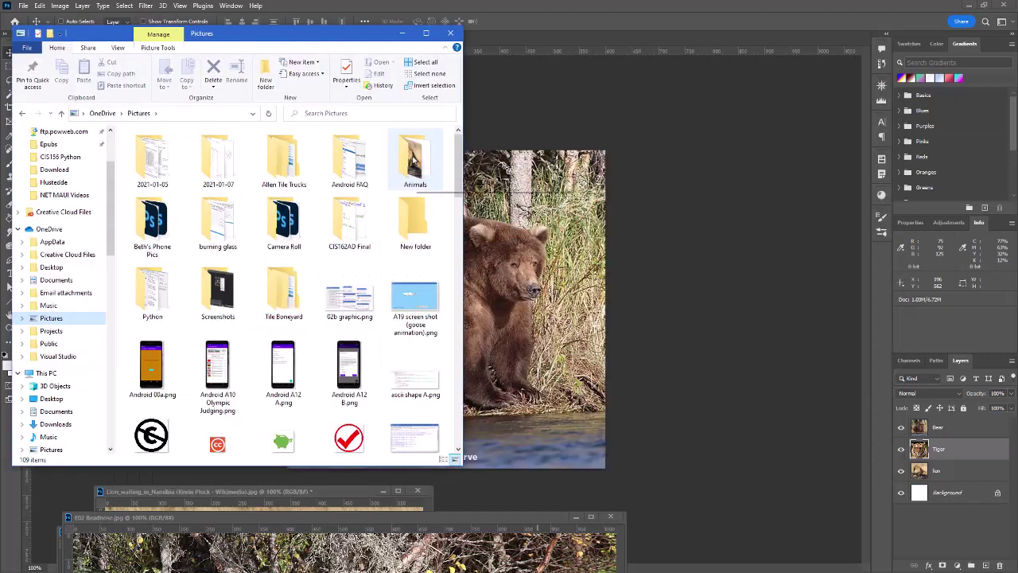
pyautogui.doubleClick(420, 155)
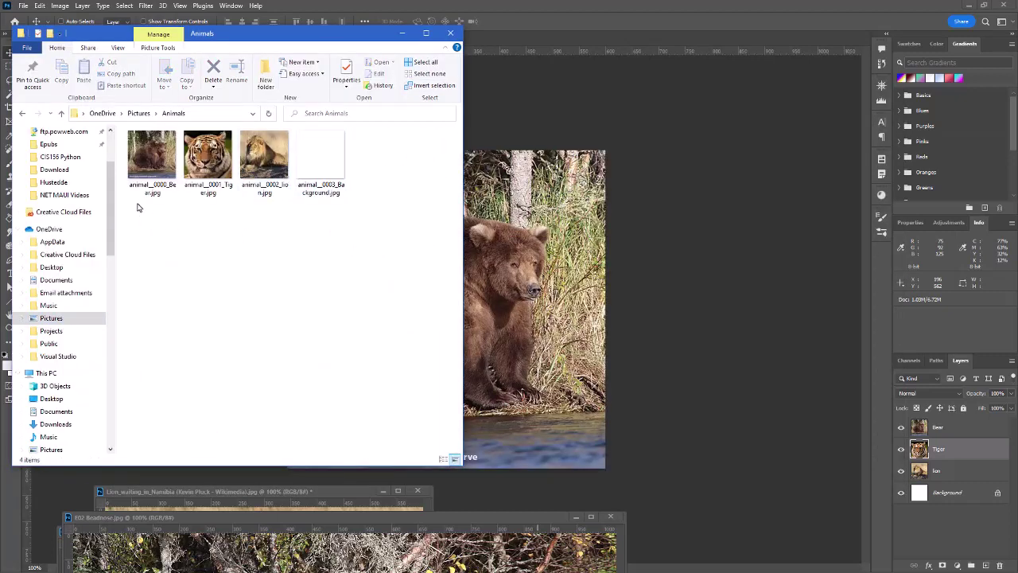